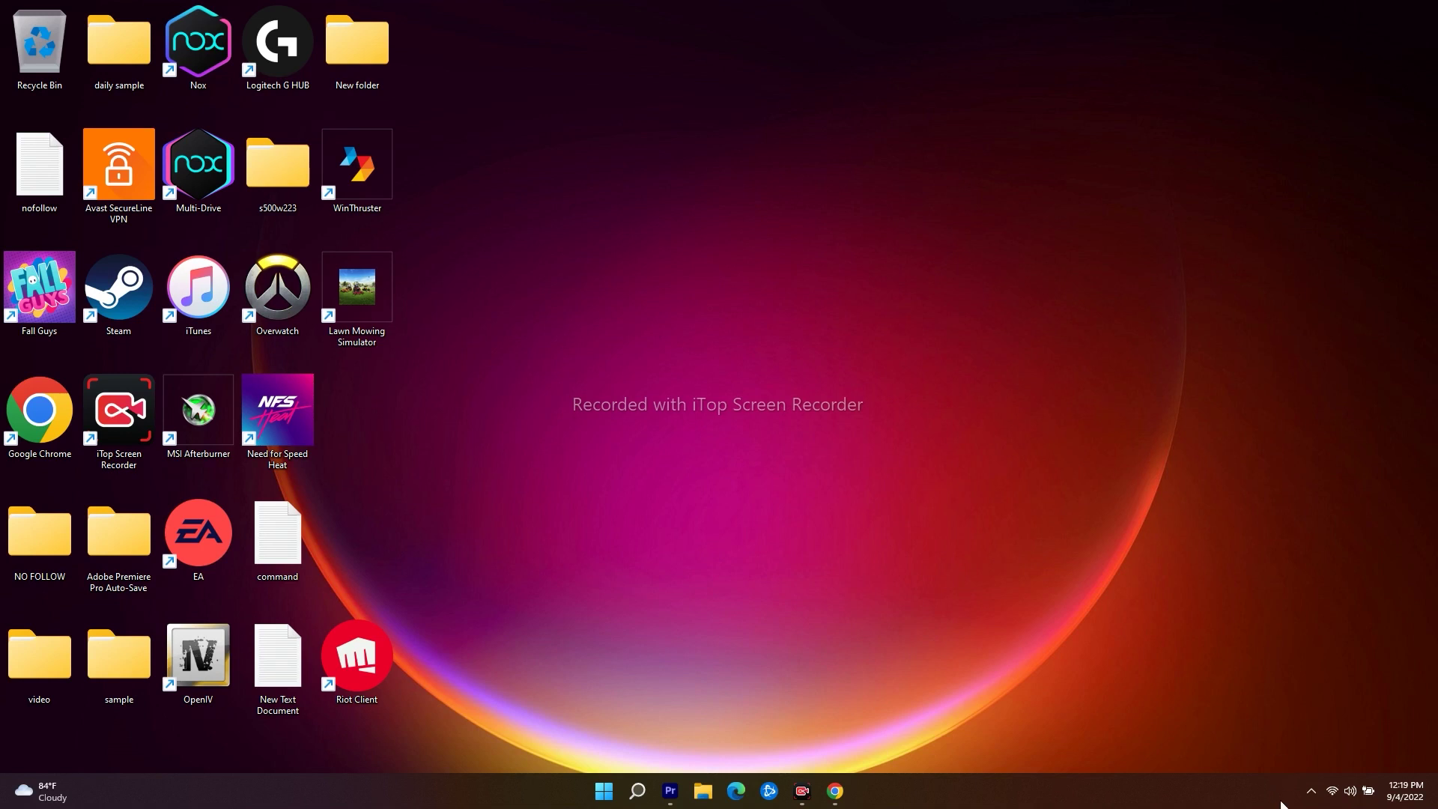
Open the Sound page of Settings through Quick Settings' All settings.
{"action": "left_click", "coordinate": [1352, 795]}
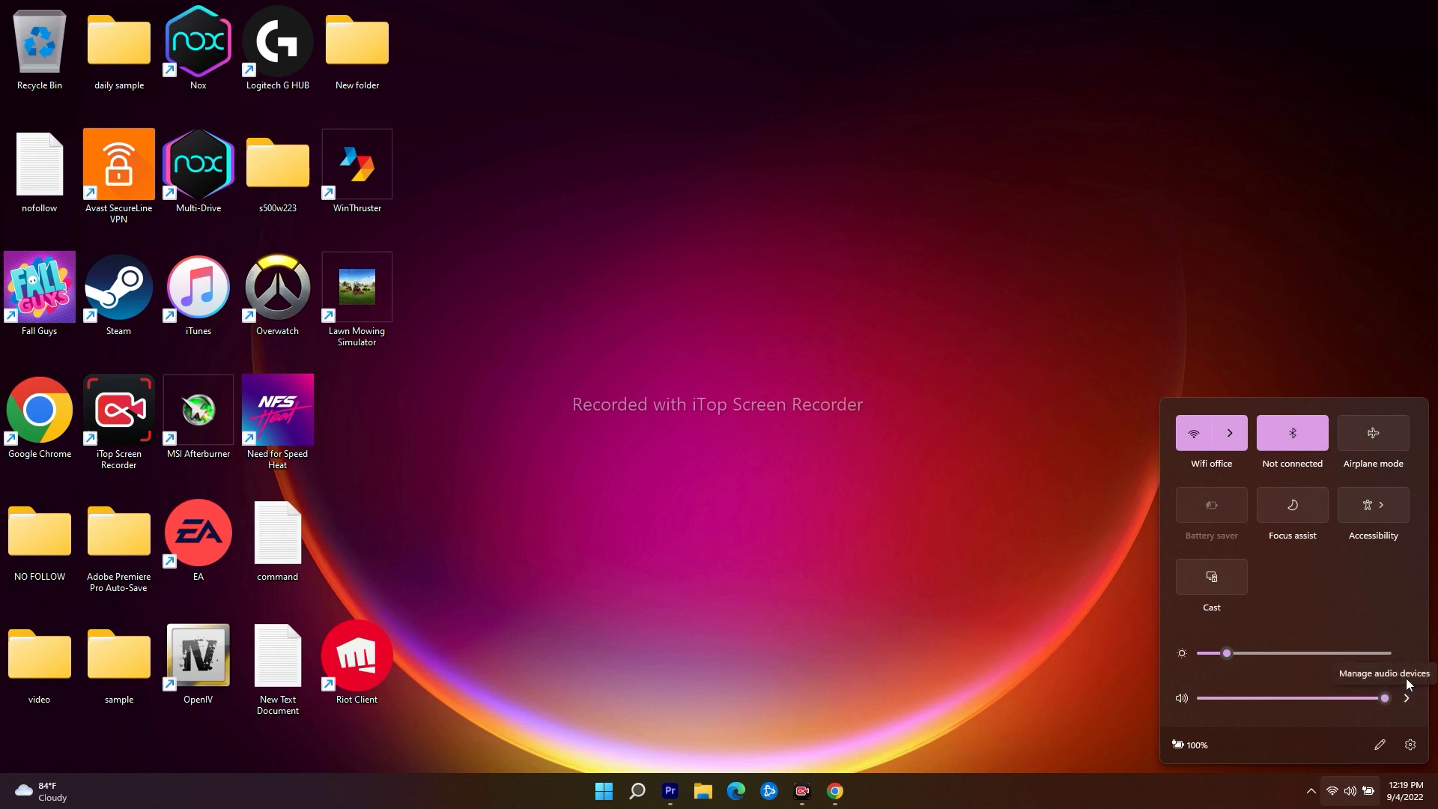
{"action": "left_click", "coordinate": [1410, 745]}
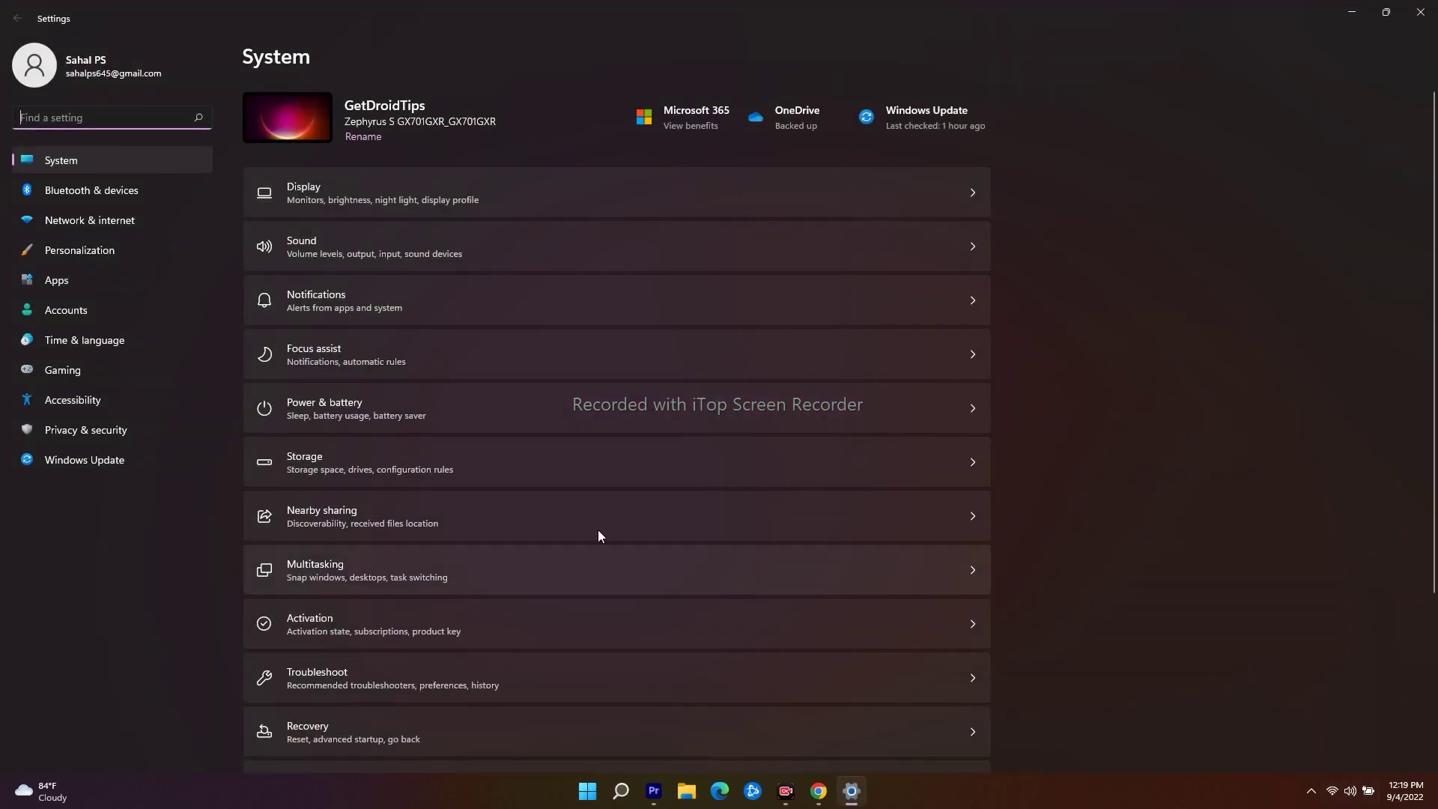
{"action": "left_click", "coordinate": [331, 246]}
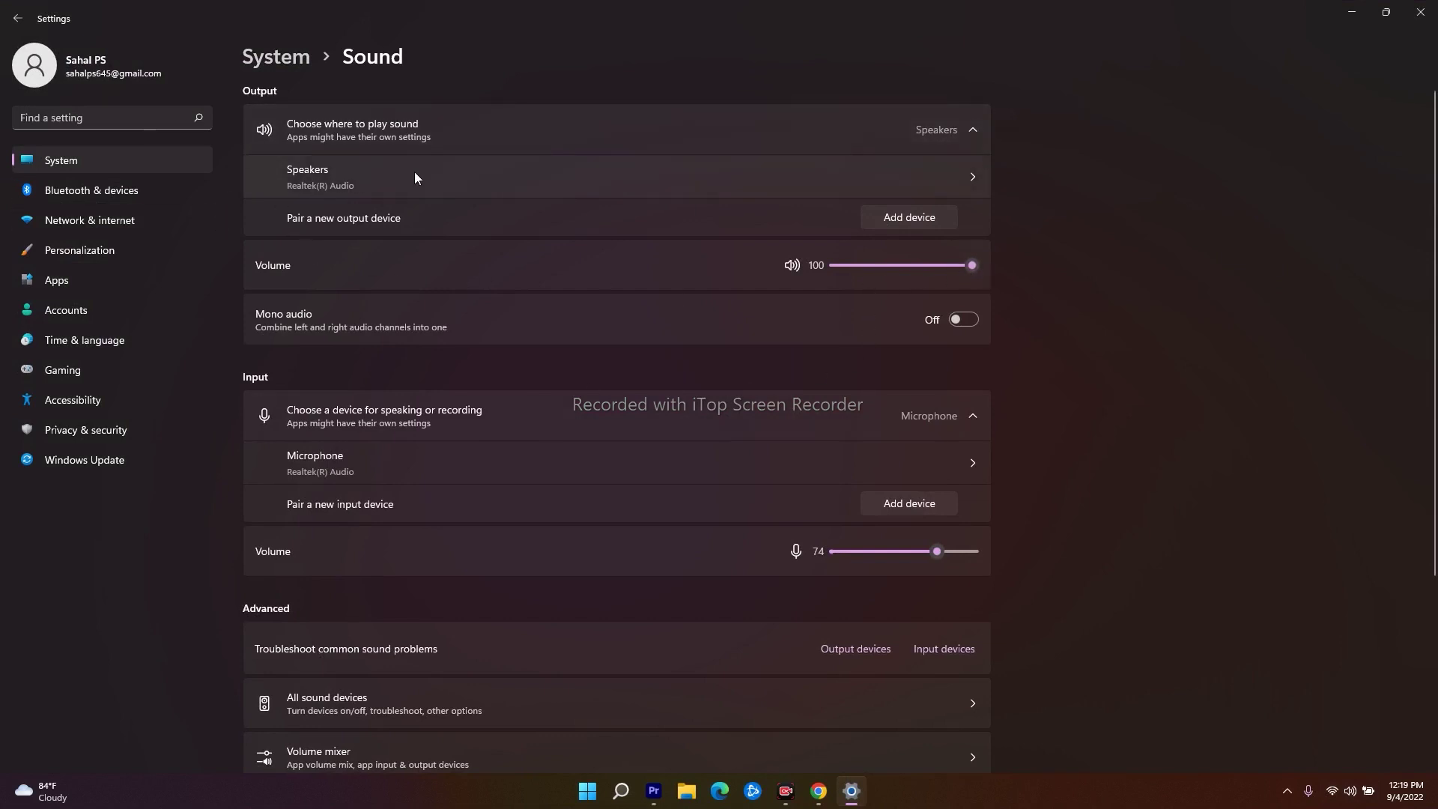
Check the Speakers' output properties, return to the Sound page, and close Settings.
{"action": "left_click", "coordinate": [972, 177]}
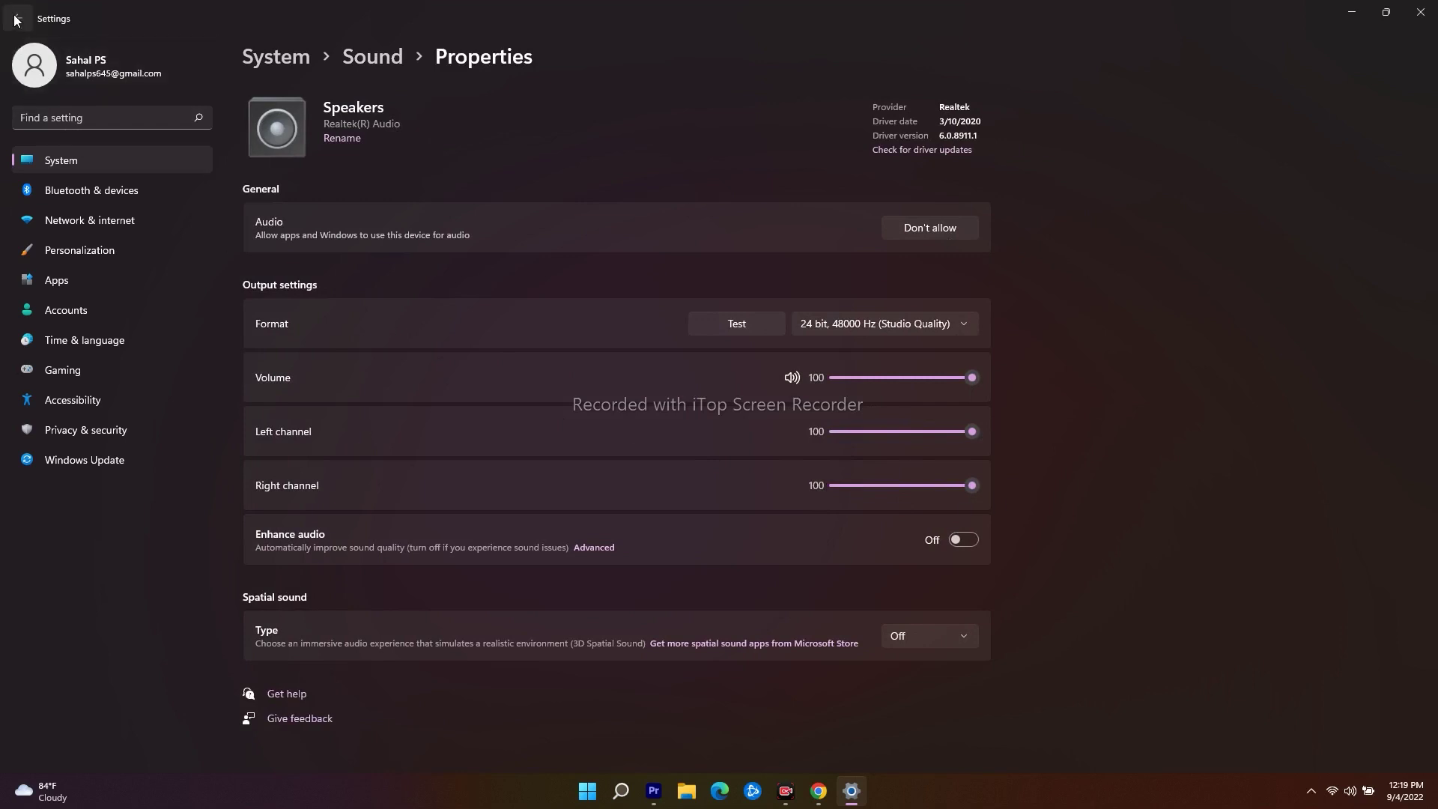
{"action": "key", "text": "alt+Left"}
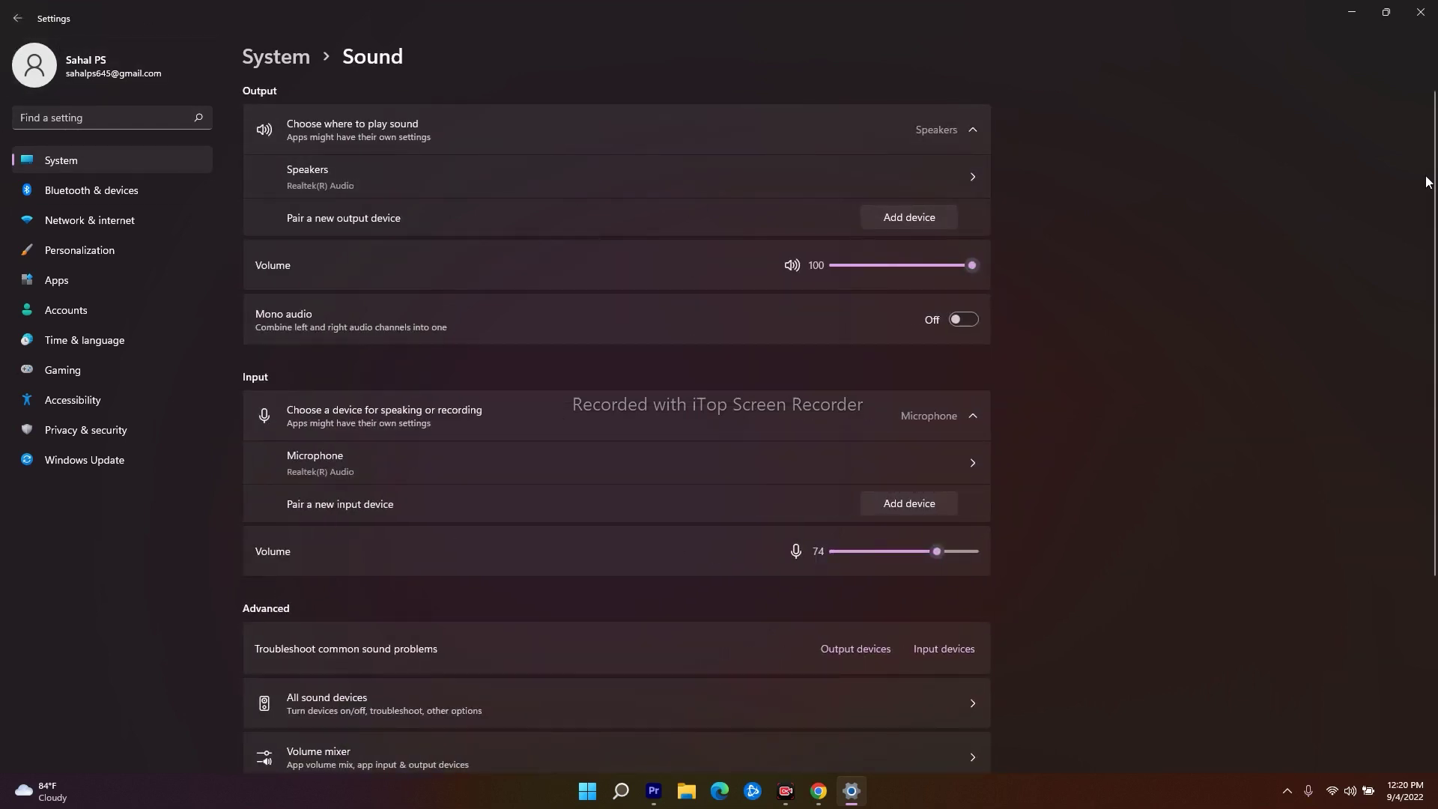
{"action": "left_click", "coordinate": [1421, 12]}
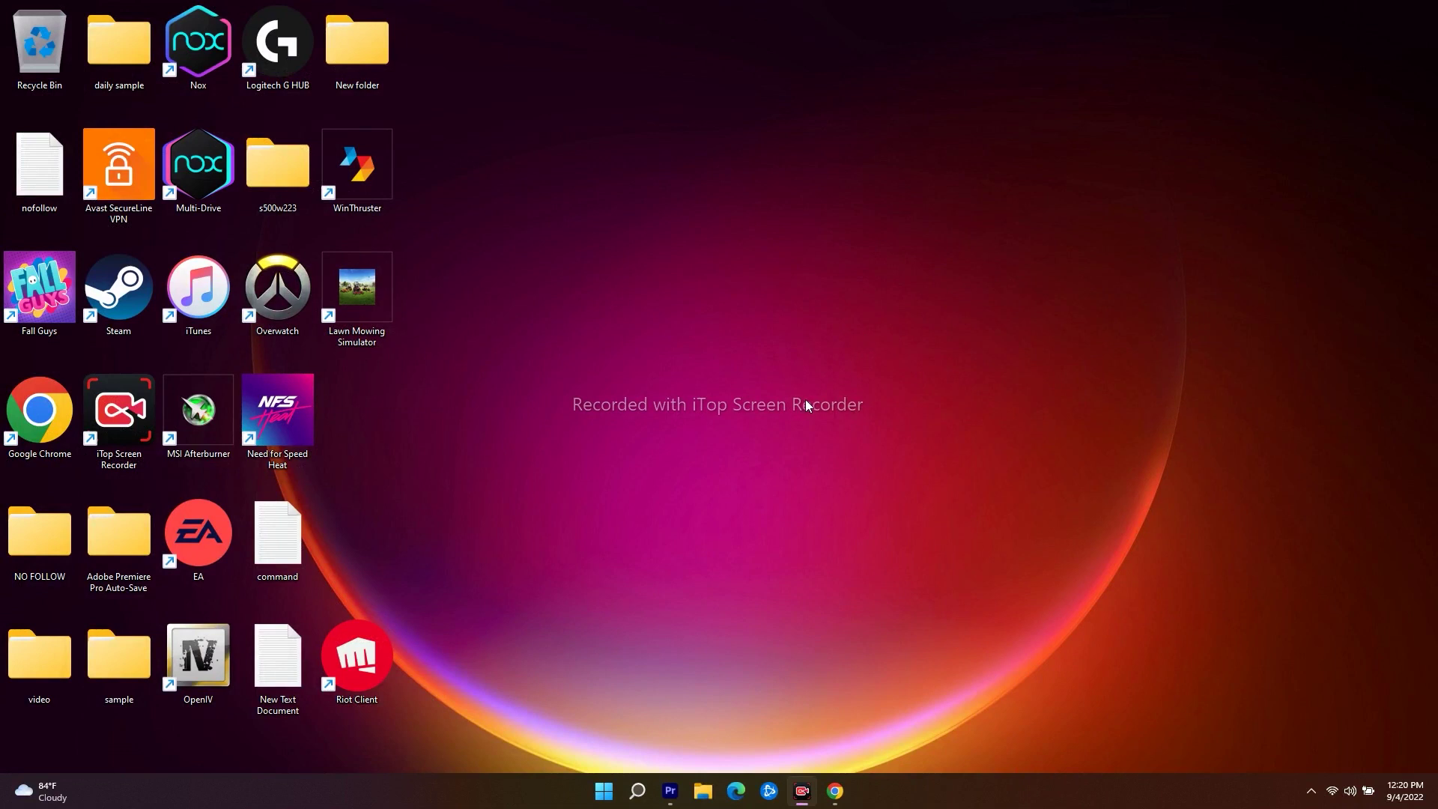
Reopen Settings from the Start right-click menu and go to System › Troubleshoot.
{"action": "right_click", "coordinate": [603, 788]}
{"action": "left_click", "coordinate": [583, 634]}
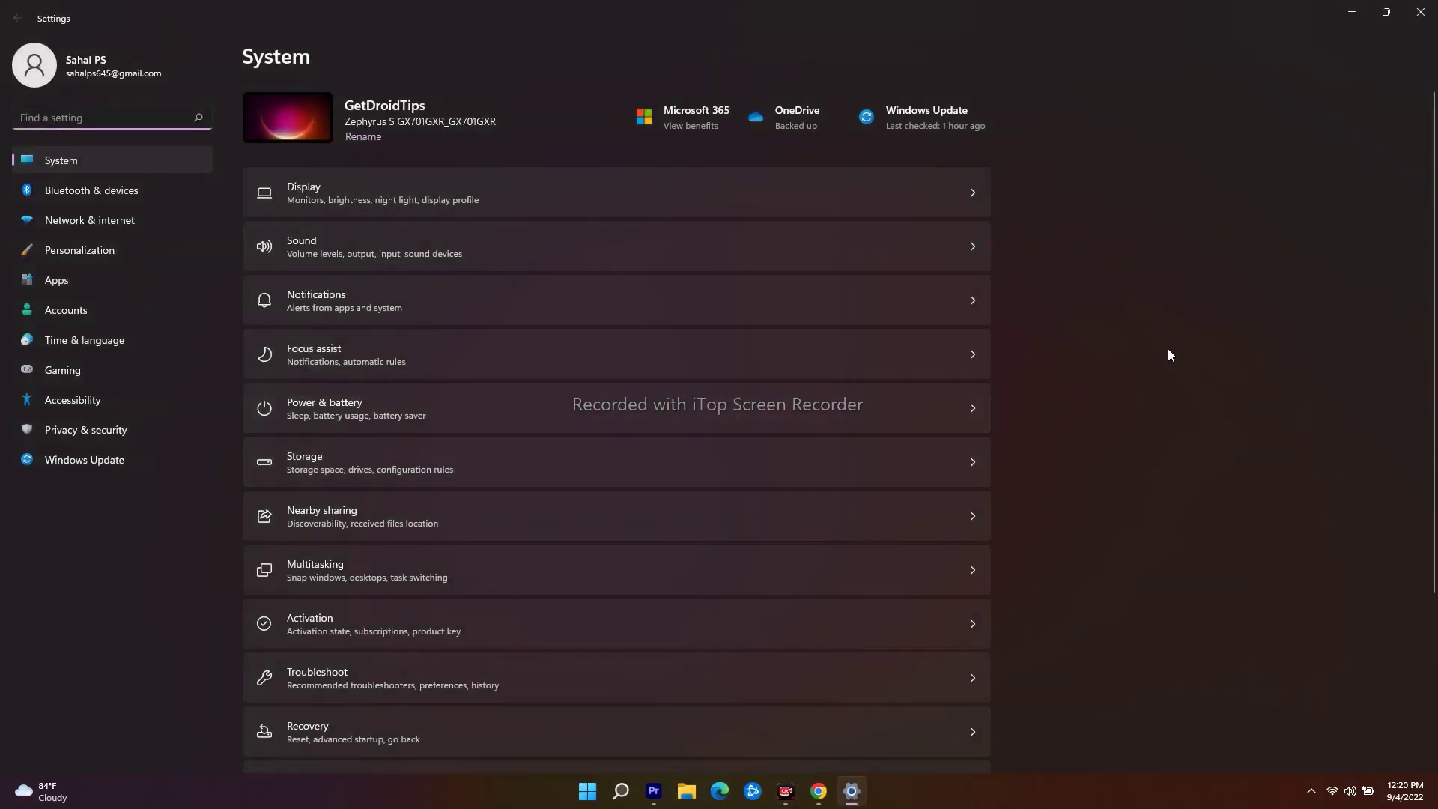
{"action": "scroll", "coordinate": [1167, 349], "scroll_direction": "down", "scroll_amount": 3}
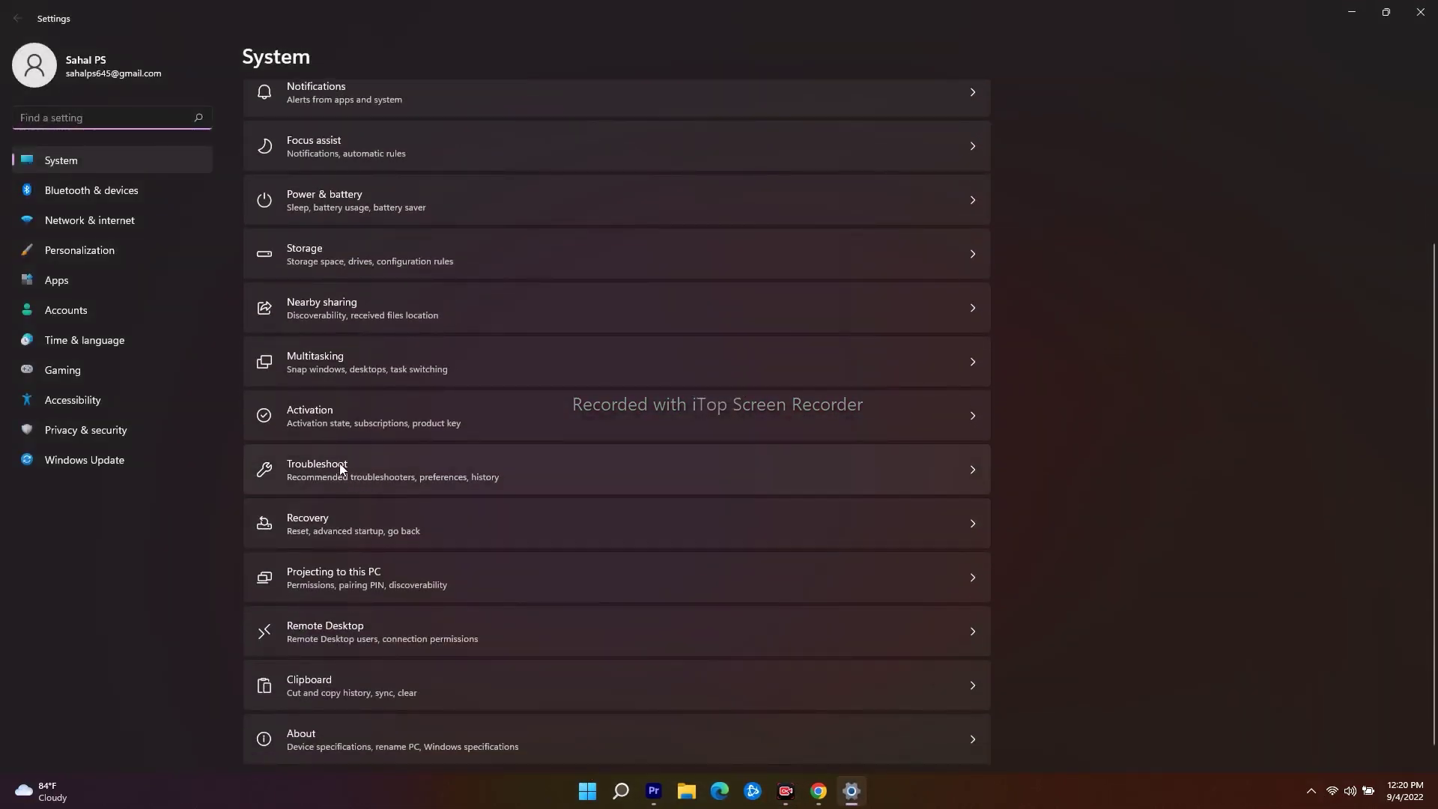
{"action": "left_click", "coordinate": [394, 464]}
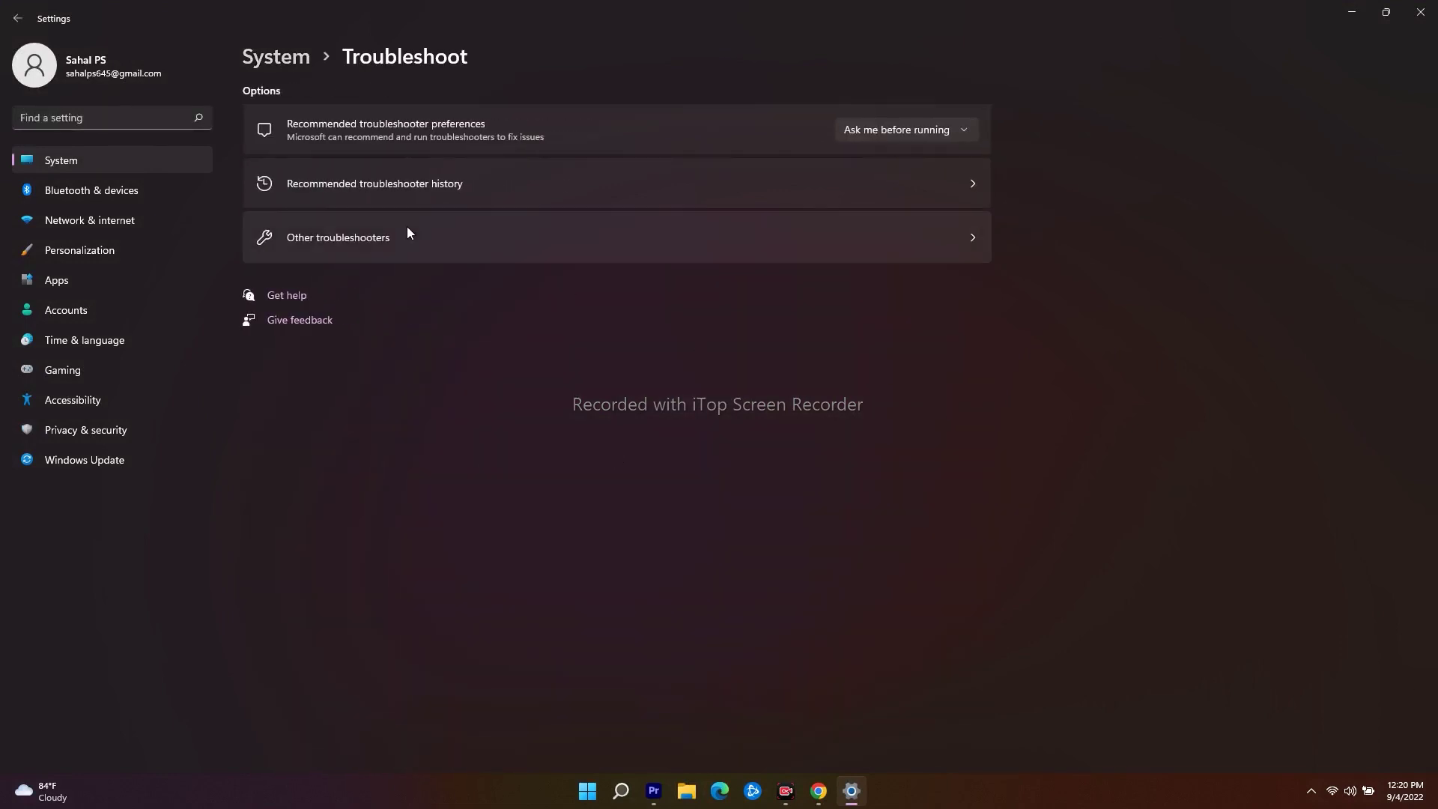
Run the Playing Audio troubleshooter from Other troubleshooters on the Speakers device.
{"action": "left_click", "coordinate": [325, 236]}
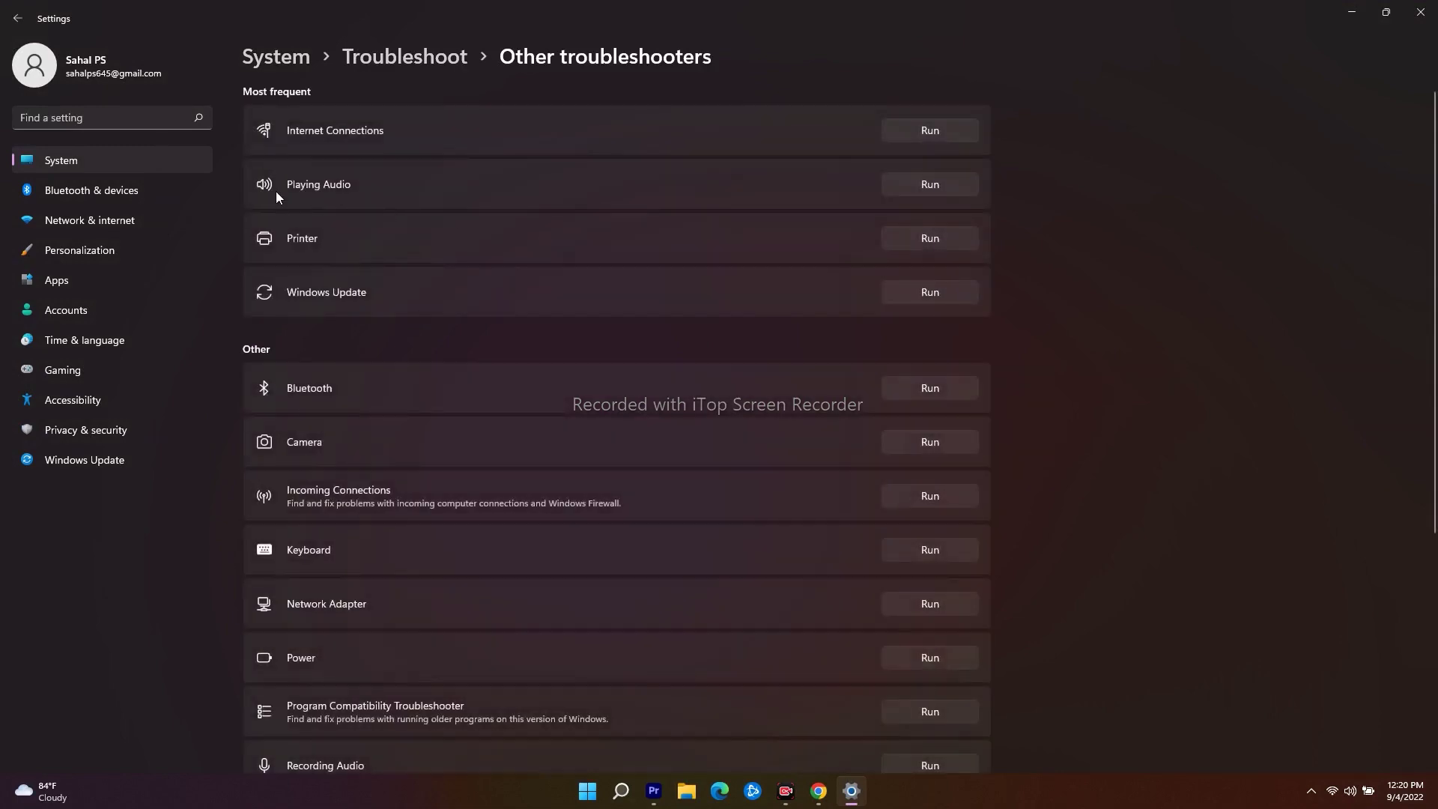
{"action": "left_click", "coordinate": [946, 187]}
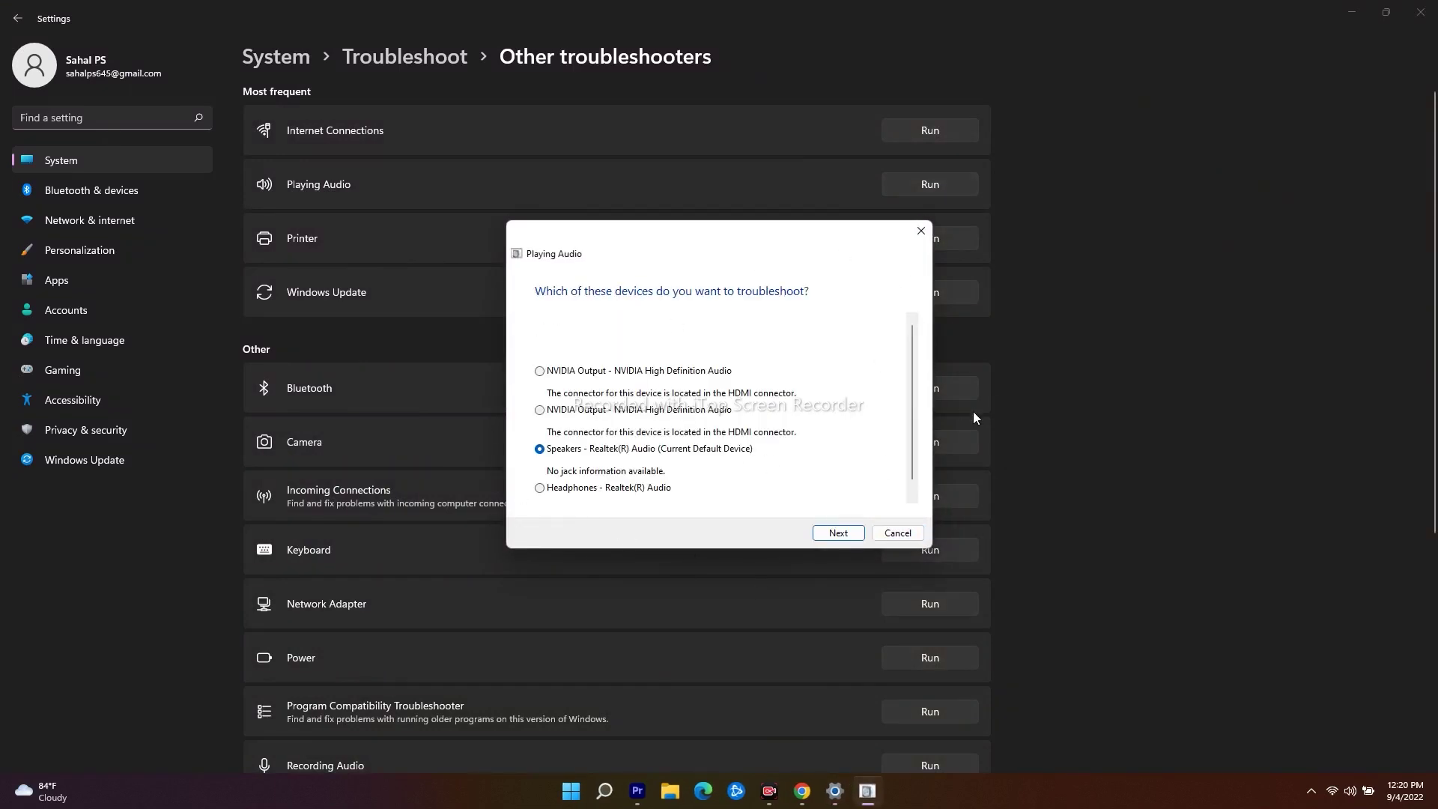
{"action": "left_click", "coordinate": [837, 533]}
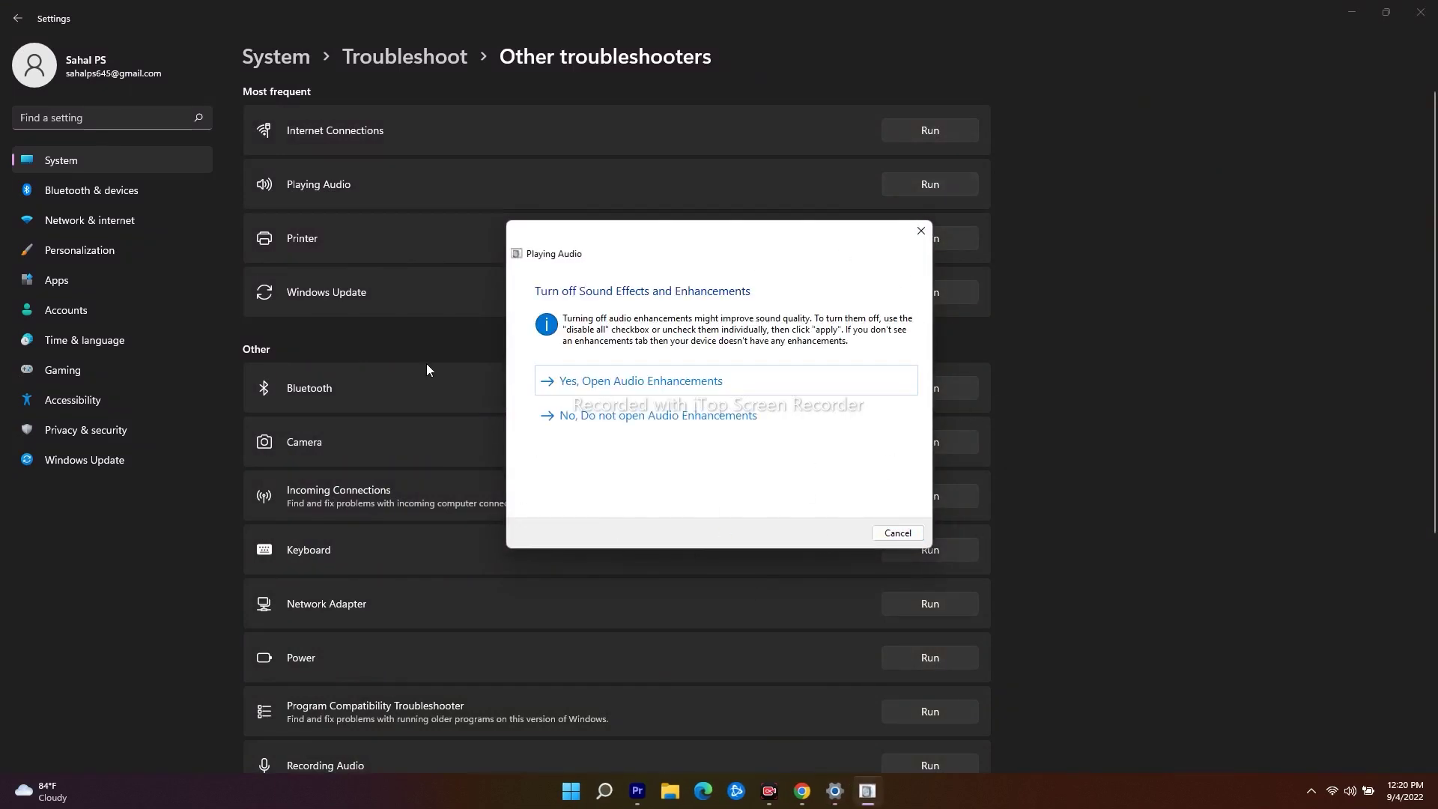
{"action": "left_click", "coordinate": [743, 382]}
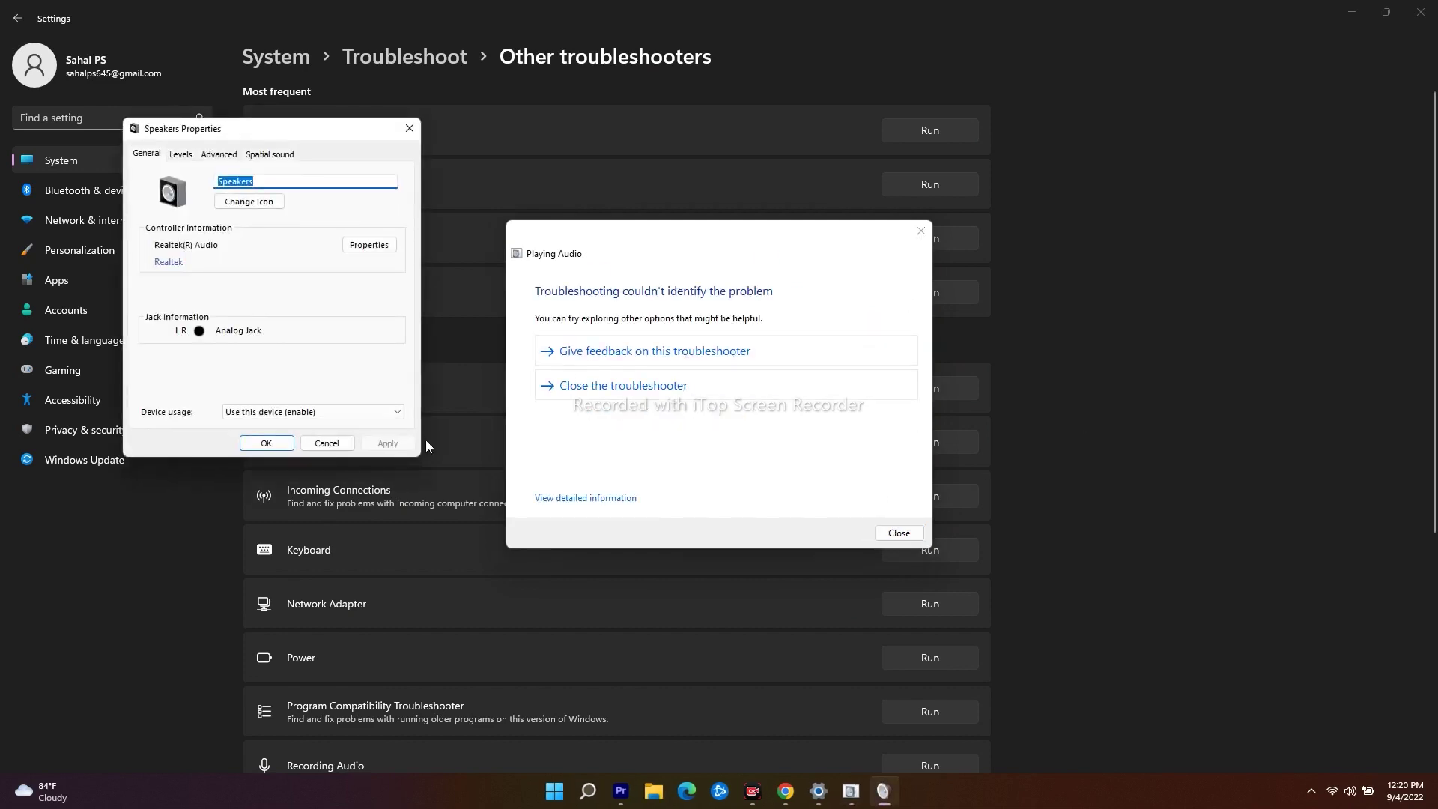
Close the finished troubleshooter, cancel Speakers Properties unchanged, and close Settings.
{"action": "left_click", "coordinate": [898, 533]}
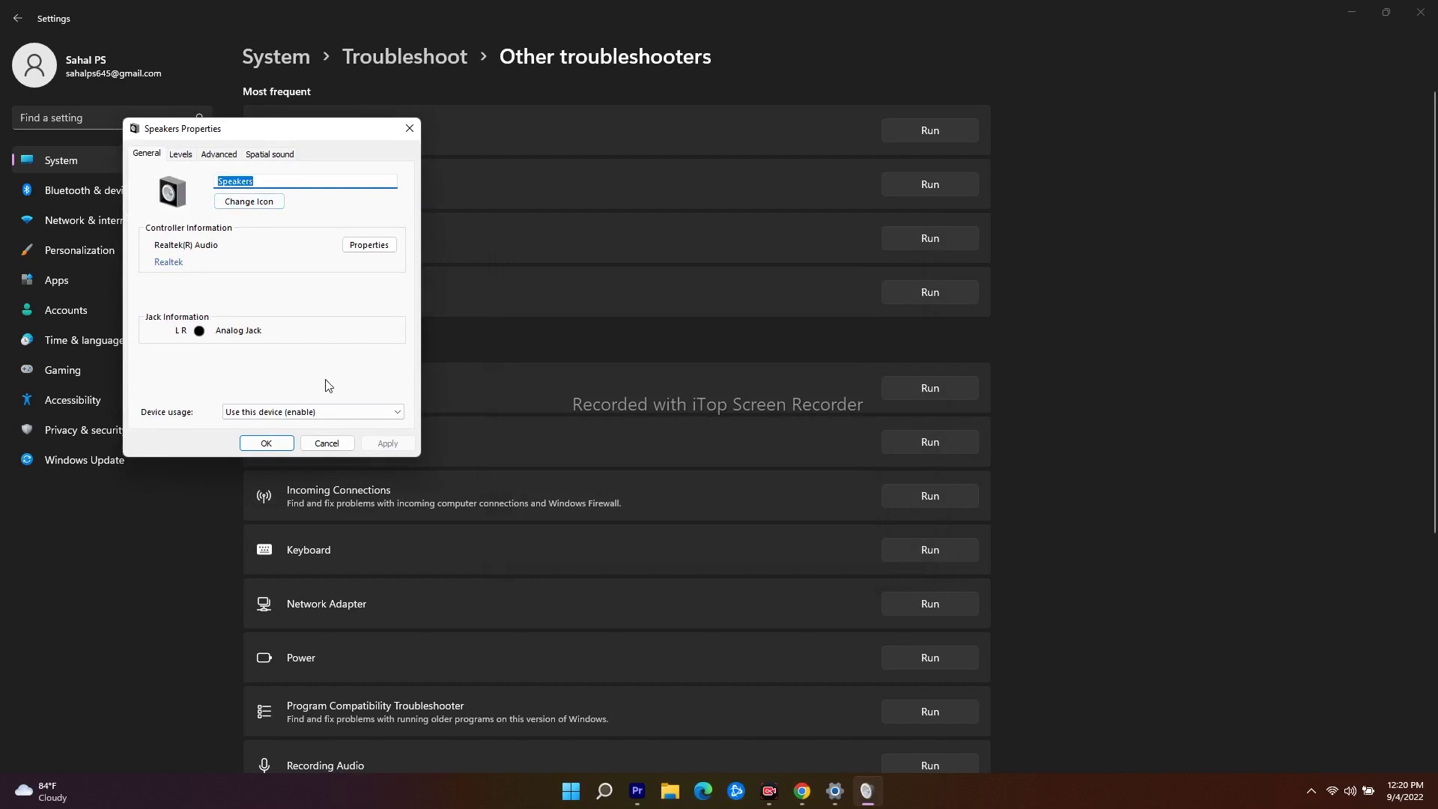
{"action": "left_click", "coordinate": [327, 442]}
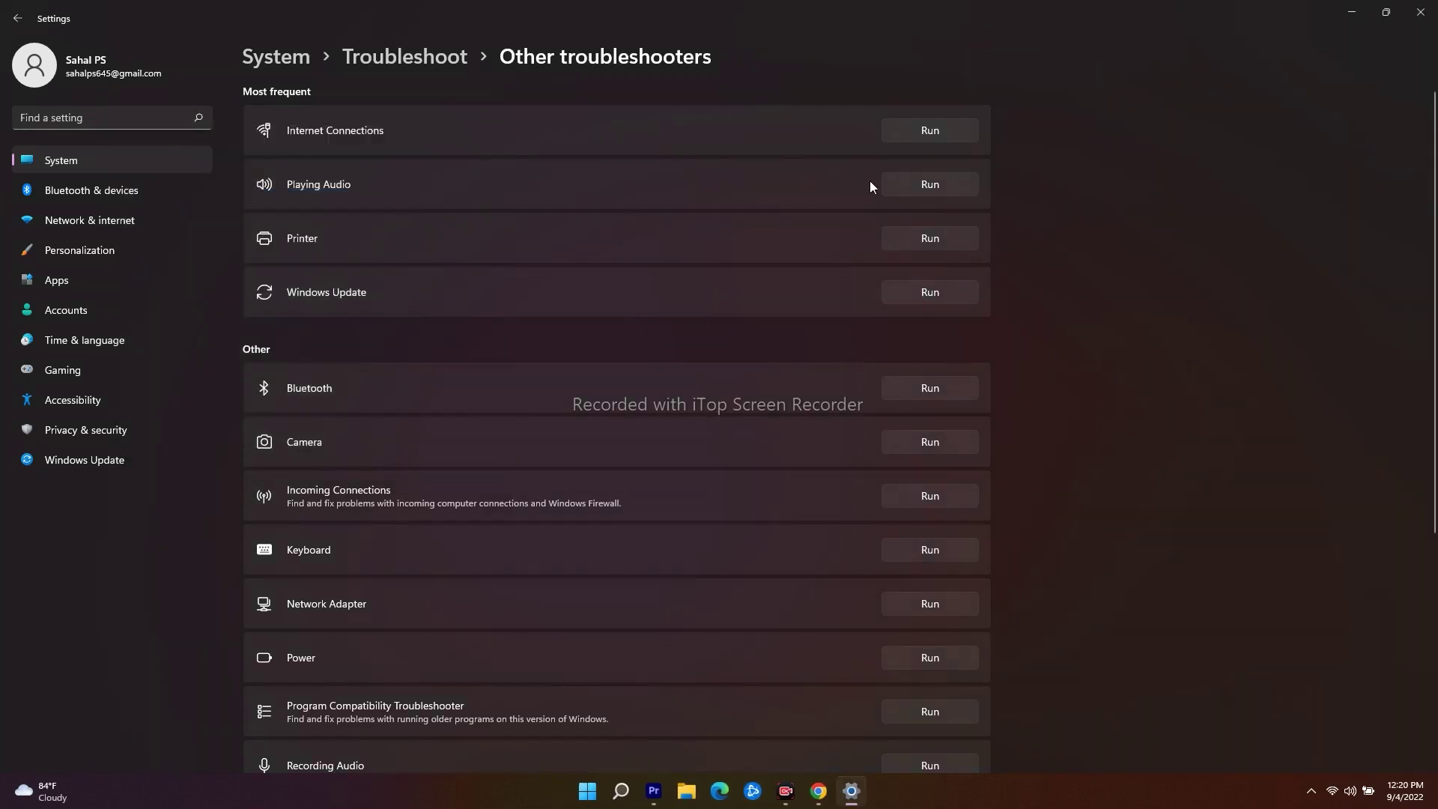
{"action": "scroll", "coordinate": [1090, 388], "scroll_direction": "down", "scroll_amount": 5}
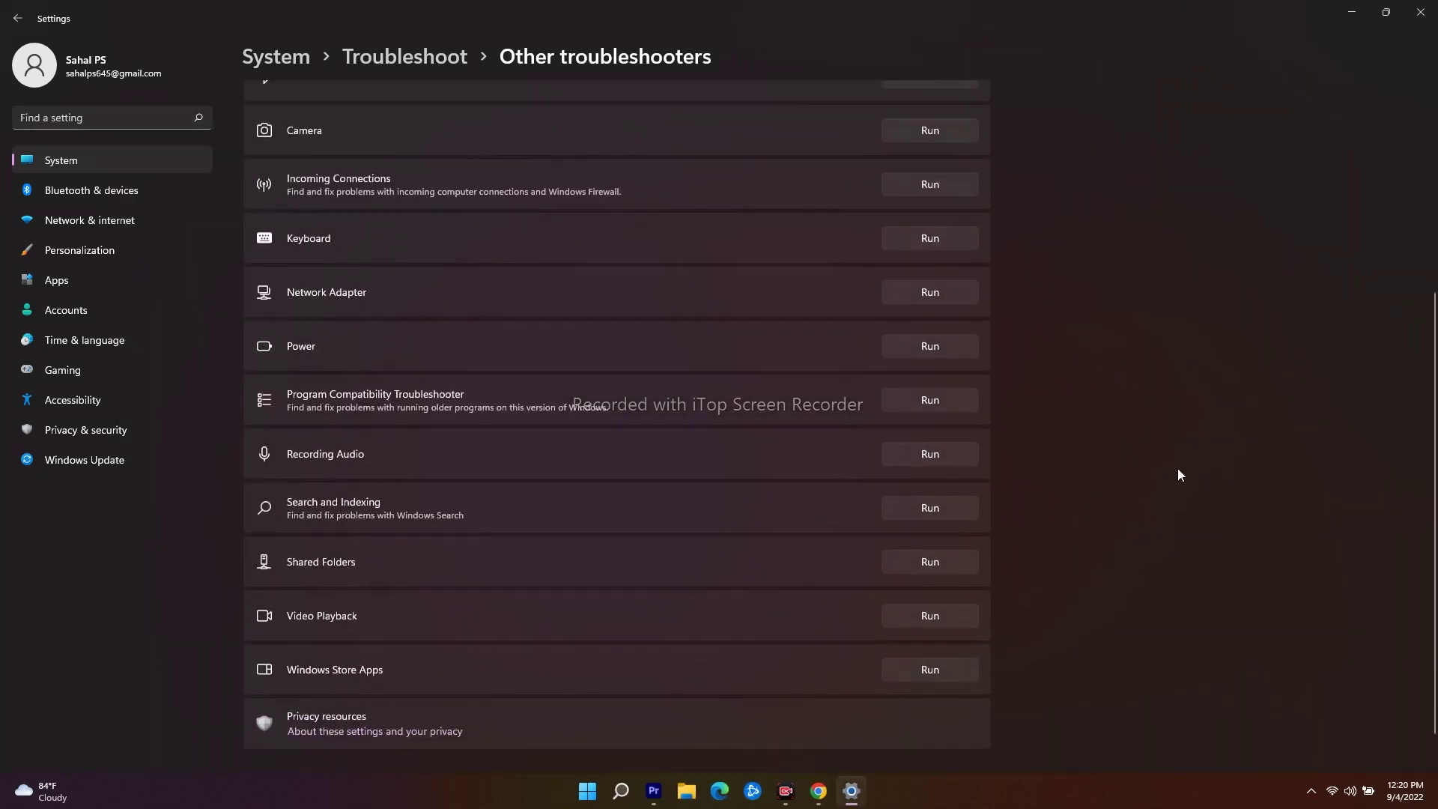
{"action": "scroll", "coordinate": [1178, 472], "scroll_direction": "up", "scroll_amount": 5}
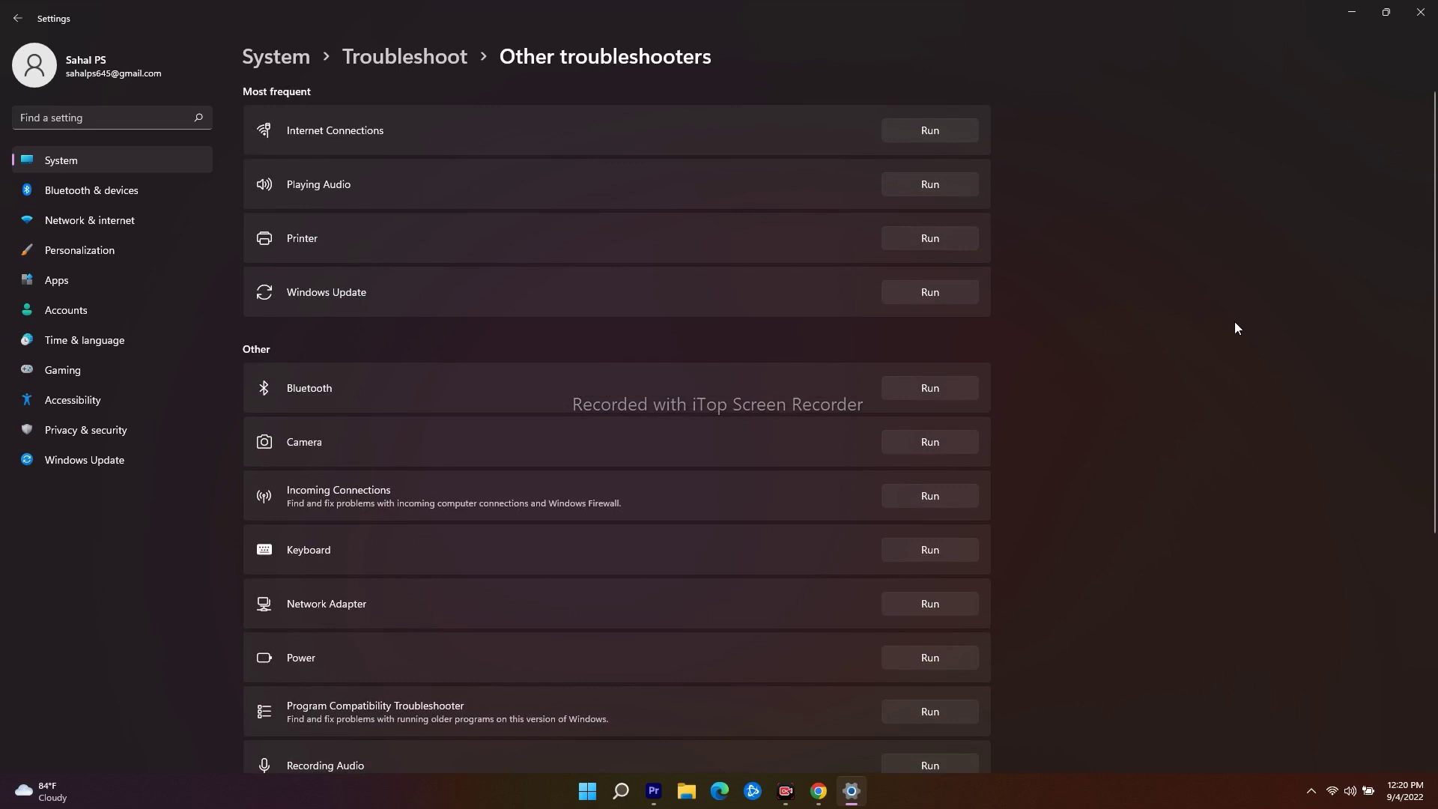
{"action": "left_click", "coordinate": [1420, 12]}
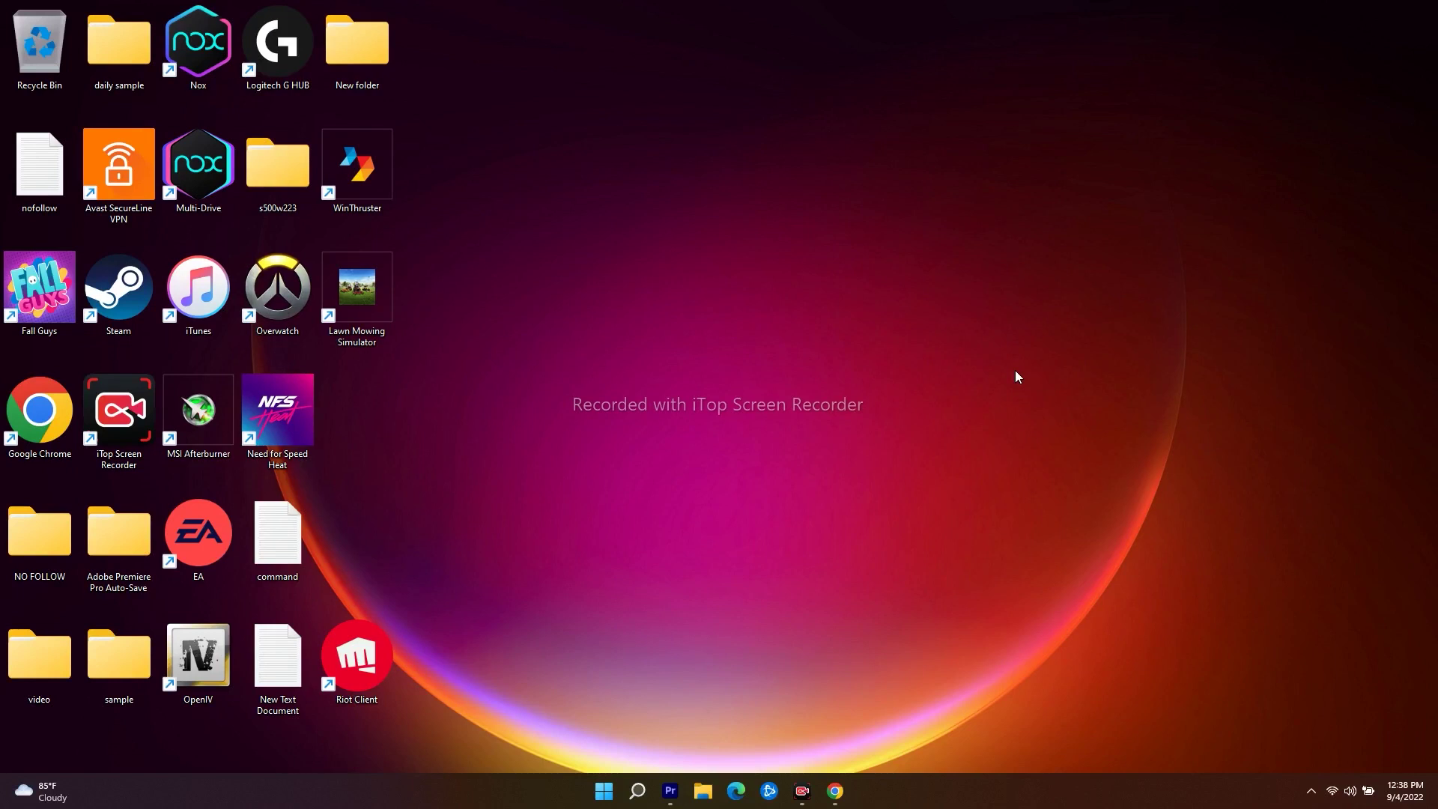
Reopen Settings from the Start right-click menu and scroll System › Sound to More sound settings.
{"action": "right_click", "coordinate": [603, 791]}
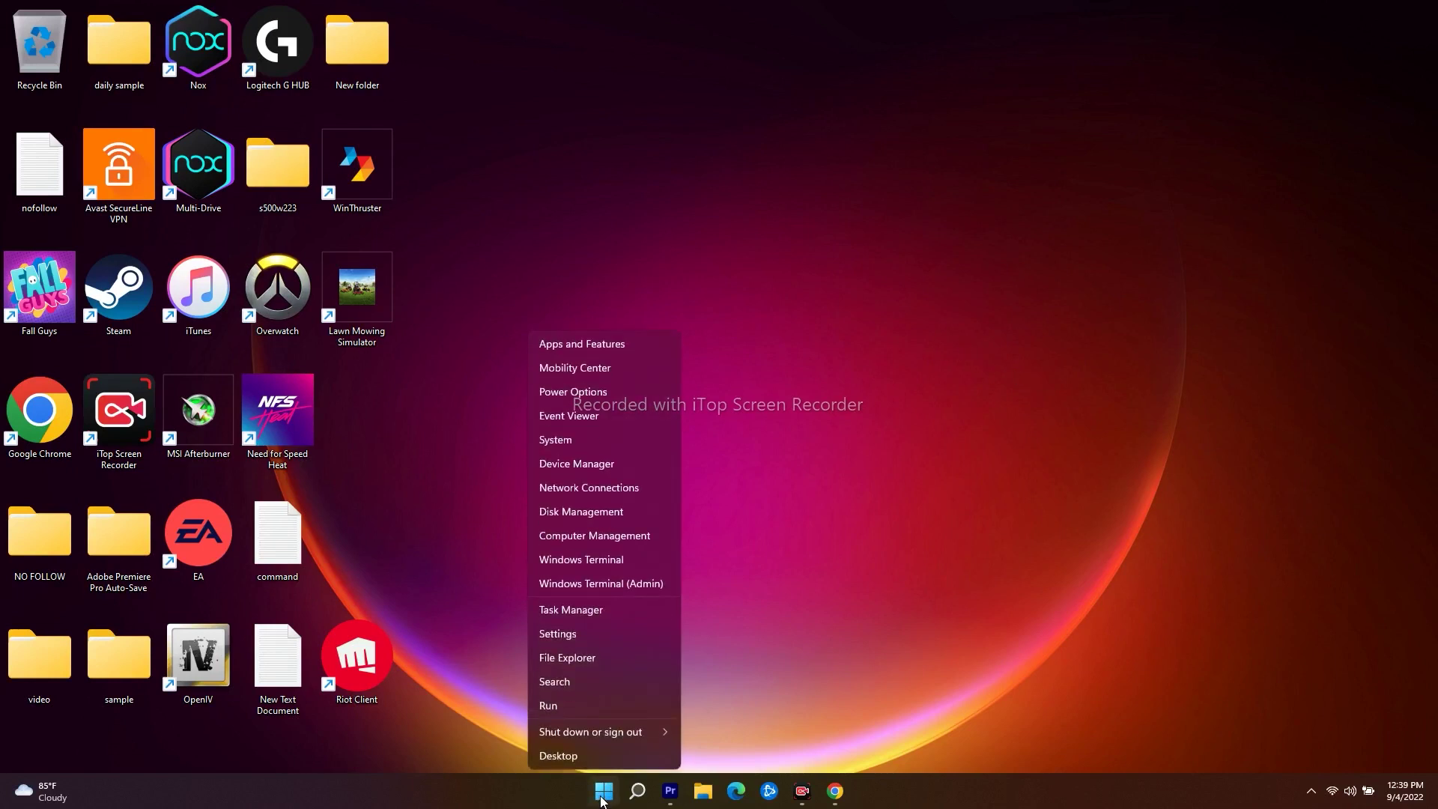
{"action": "left_click", "coordinate": [550, 635]}
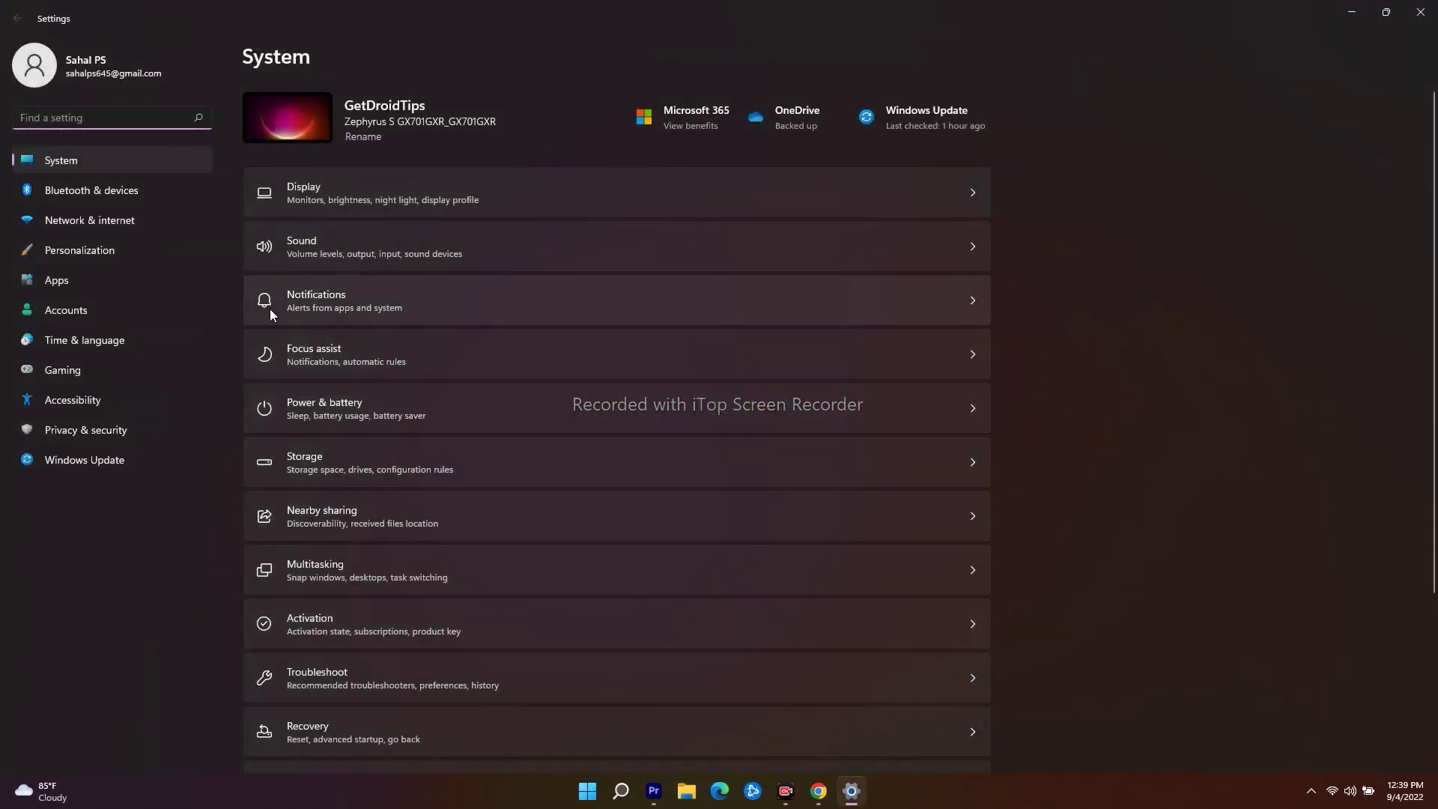
{"action": "left_click", "coordinate": [299, 240]}
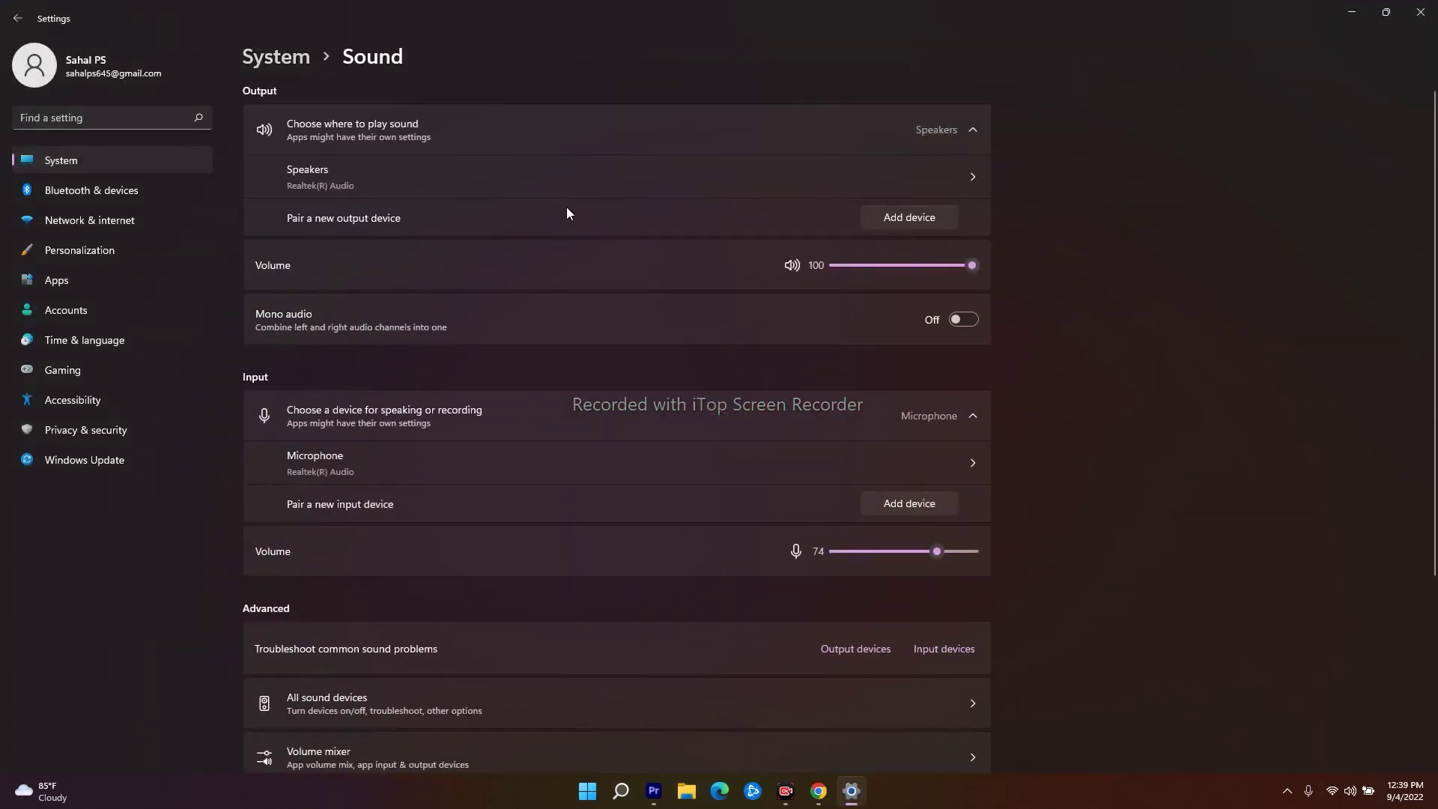
{"action": "scroll", "coordinate": [568, 356], "scroll_direction": "down", "scroll_amount": 3}
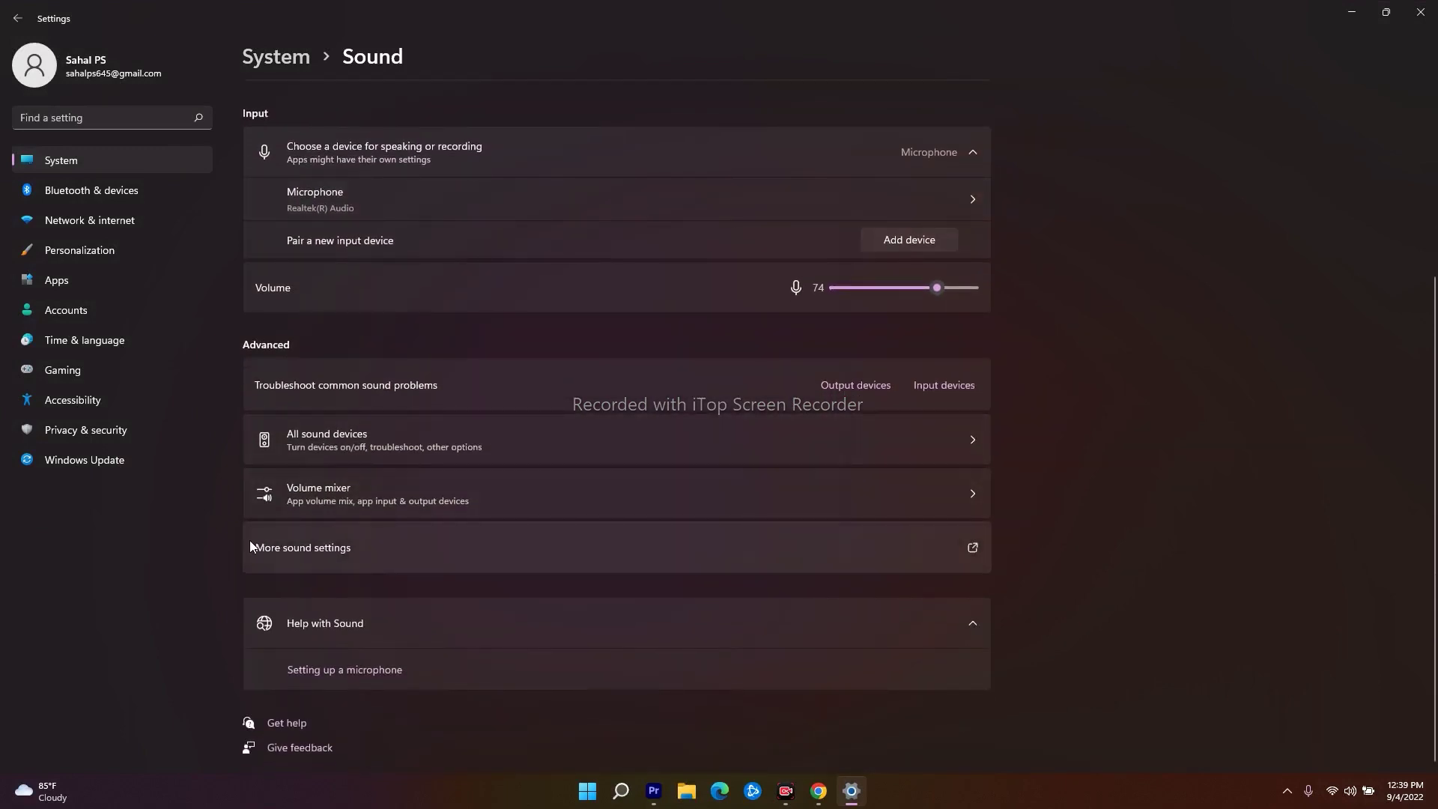
Open More sound settings and view the Speakers Properties Advanced tab.
{"action": "left_click", "coordinate": [389, 552]}
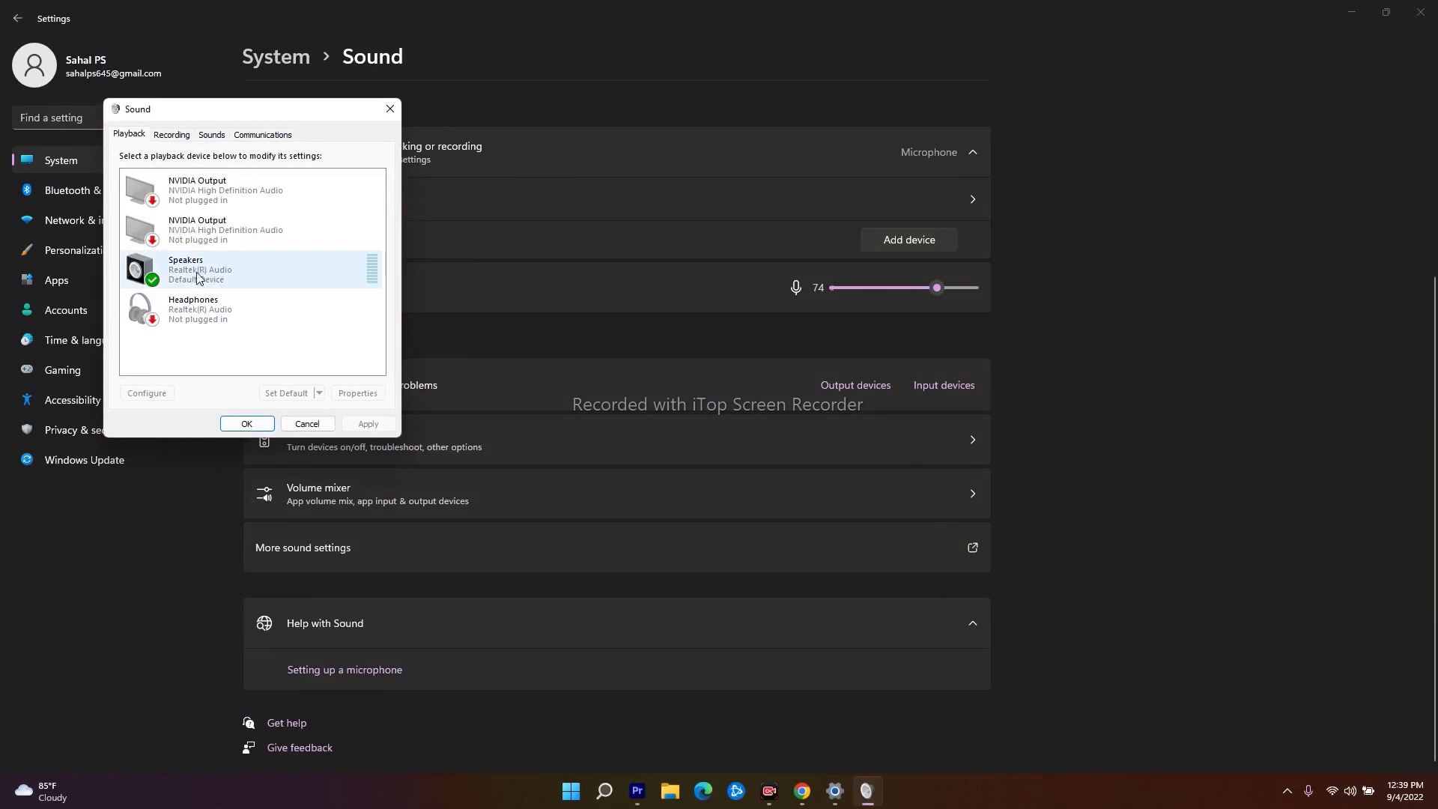
{"action": "left_click", "coordinate": [197, 275]}
{"action": "double_click", "coordinate": [215, 277]}
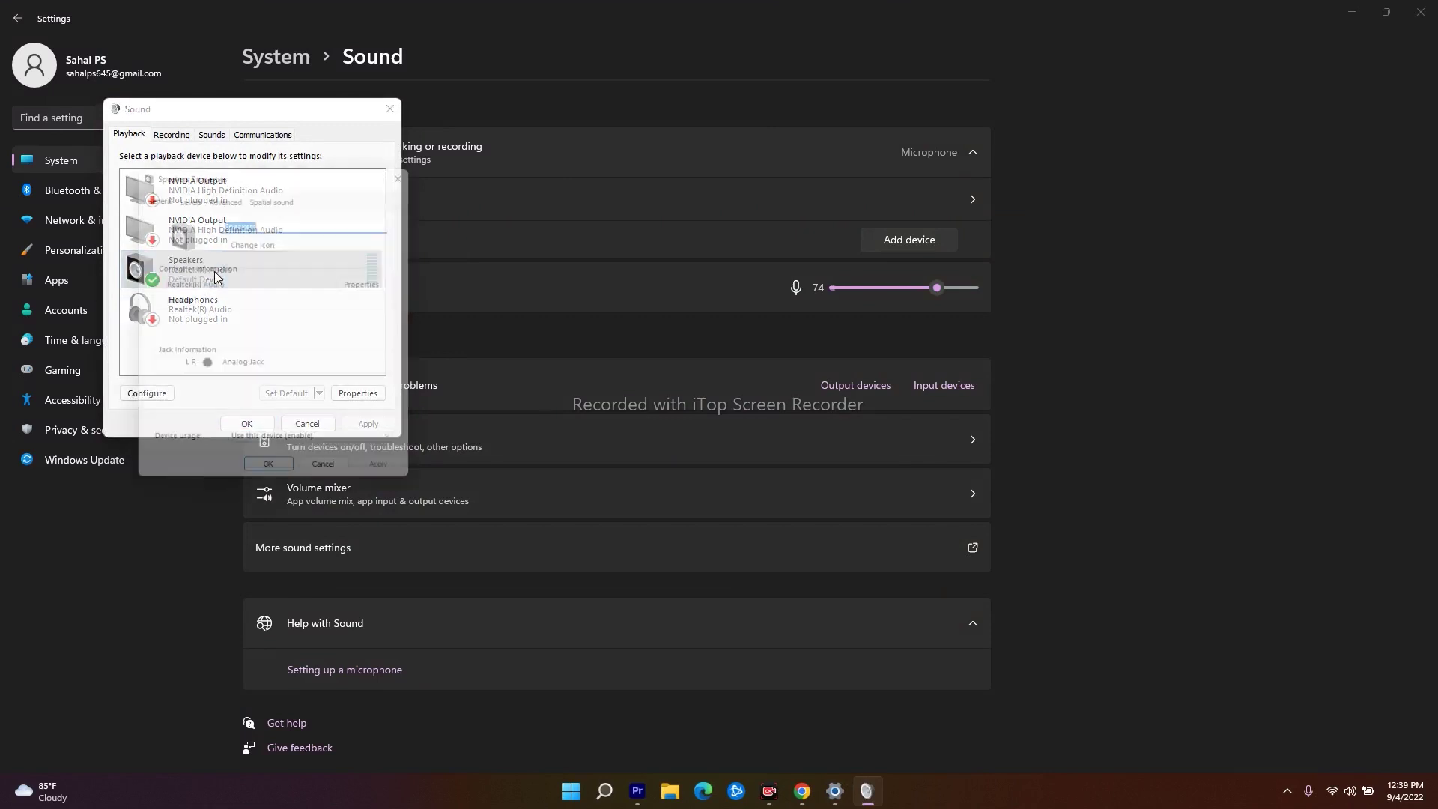
{"action": "left_click_drag", "start_coordinate": [259, 174], "coordinate": [543, 118]}
{"action": "left_click", "coordinate": [507, 136]}
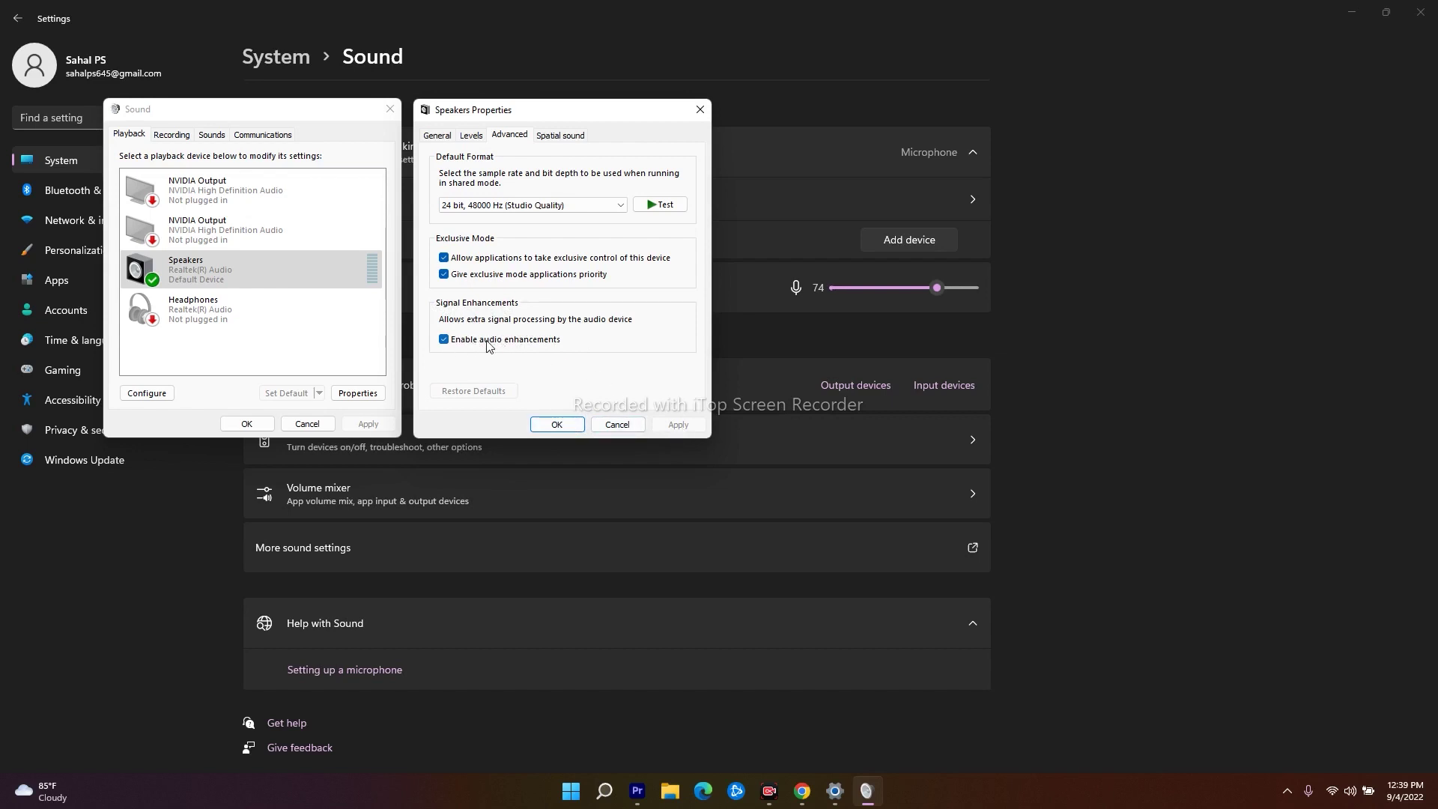
Close the Speakers Properties, the Sound dialog, and Settings.
{"action": "left_click", "coordinate": [700, 110]}
{"action": "left_click", "coordinate": [389, 109]}
{"action": "left_click", "coordinate": [1421, 12]}
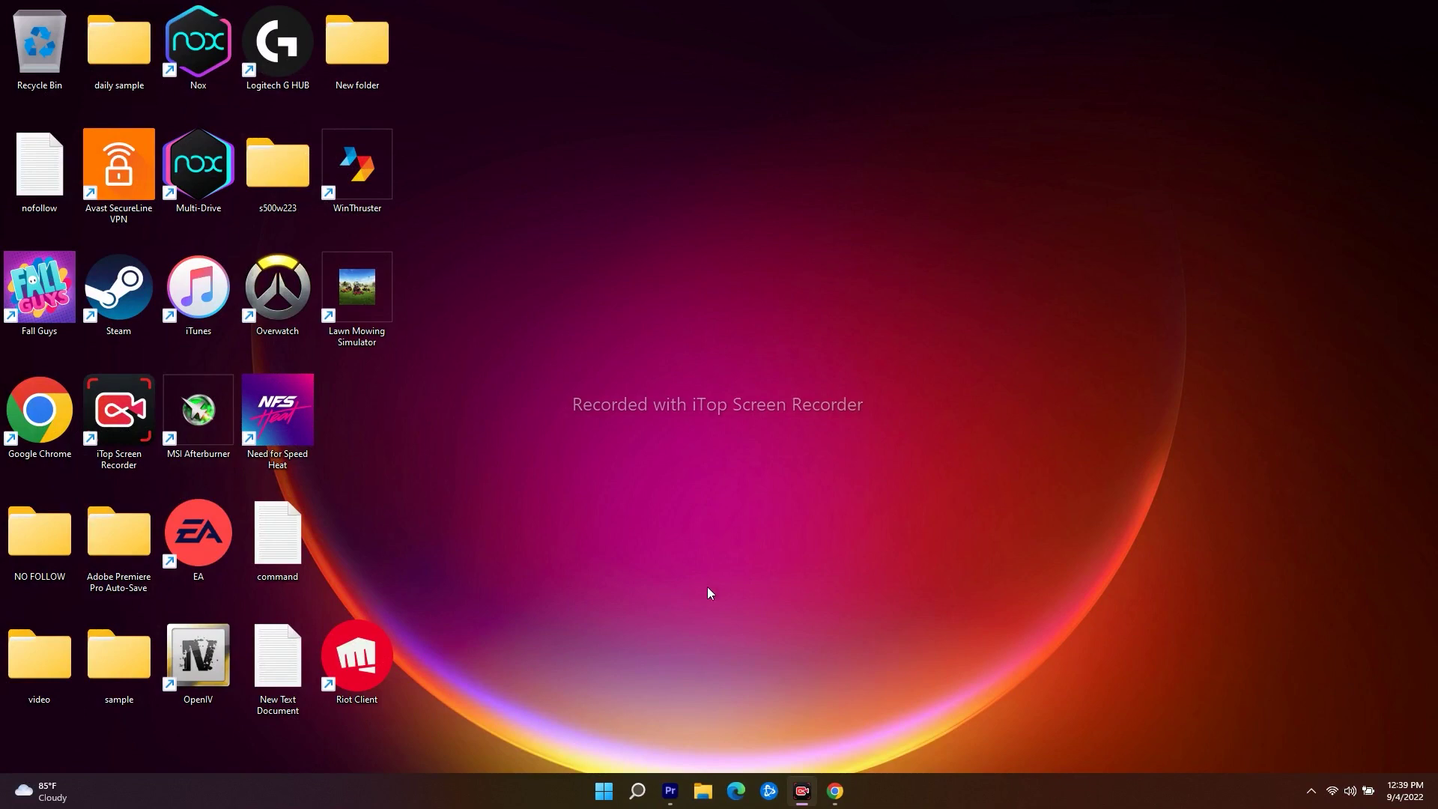
Reopen Settings via Windows Search, review the Speakers properties page (Enhance audio Off), then close Settings.
{"action": "left_click", "coordinate": [638, 791]}
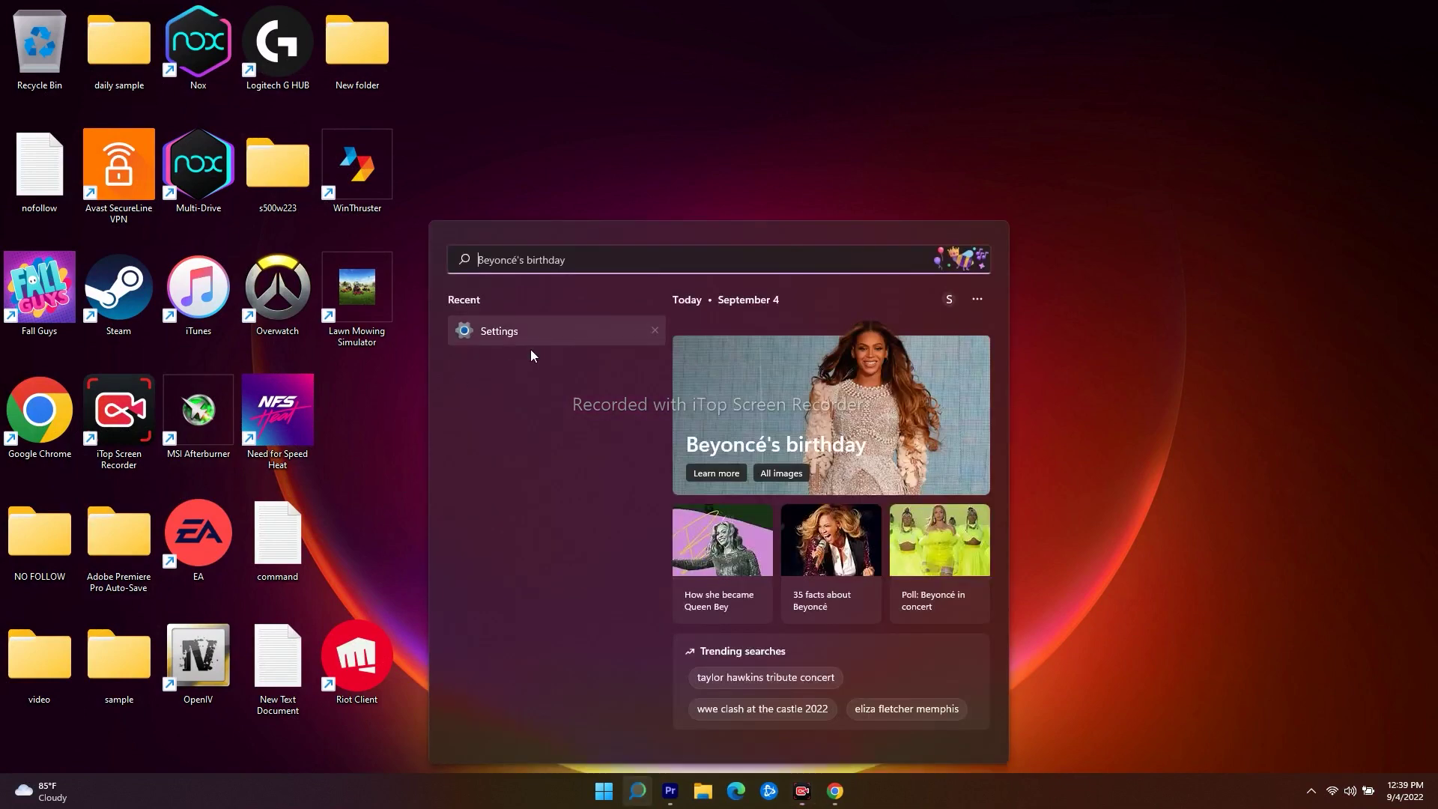
{"action": "left_click", "coordinate": [493, 334]}
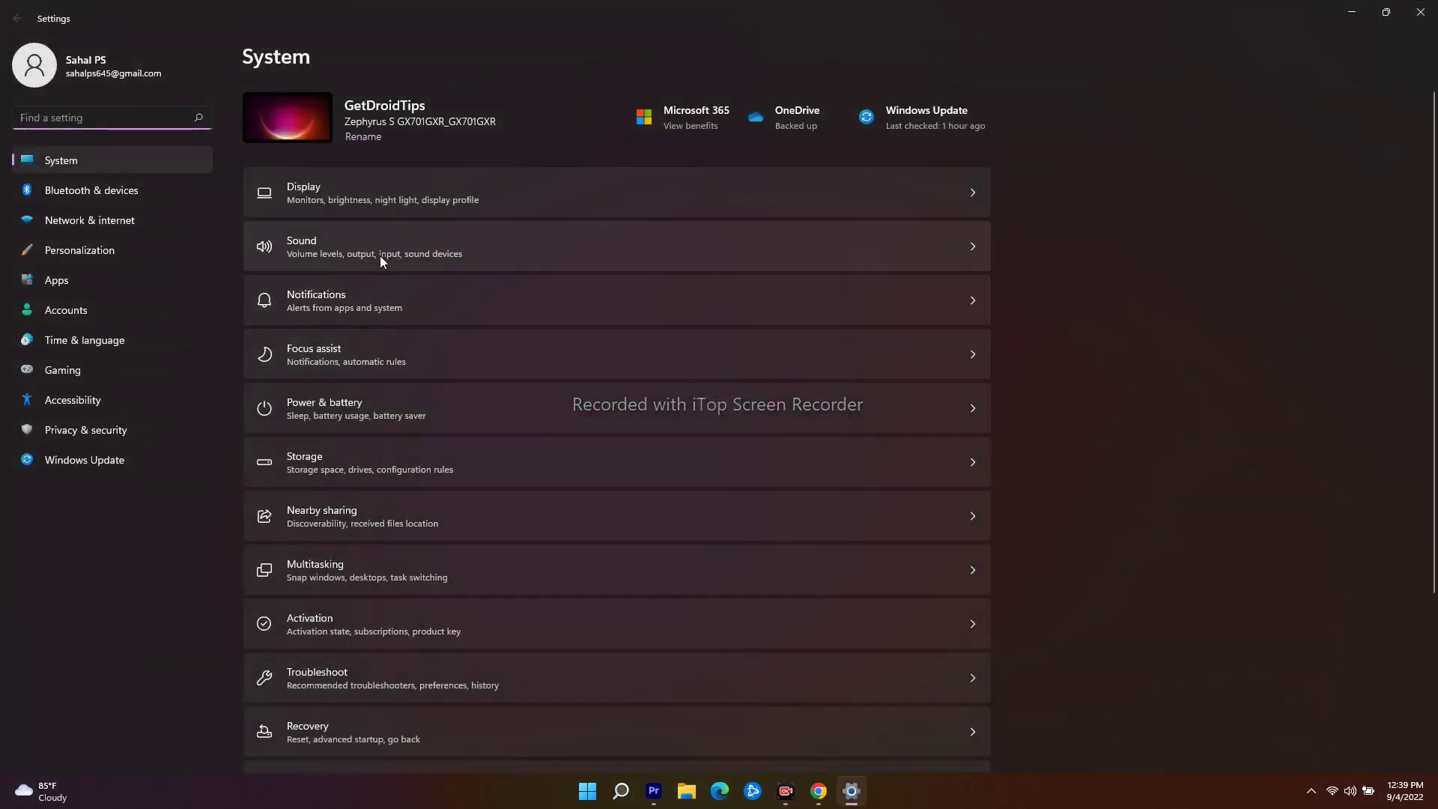
{"action": "left_click", "coordinate": [295, 235]}
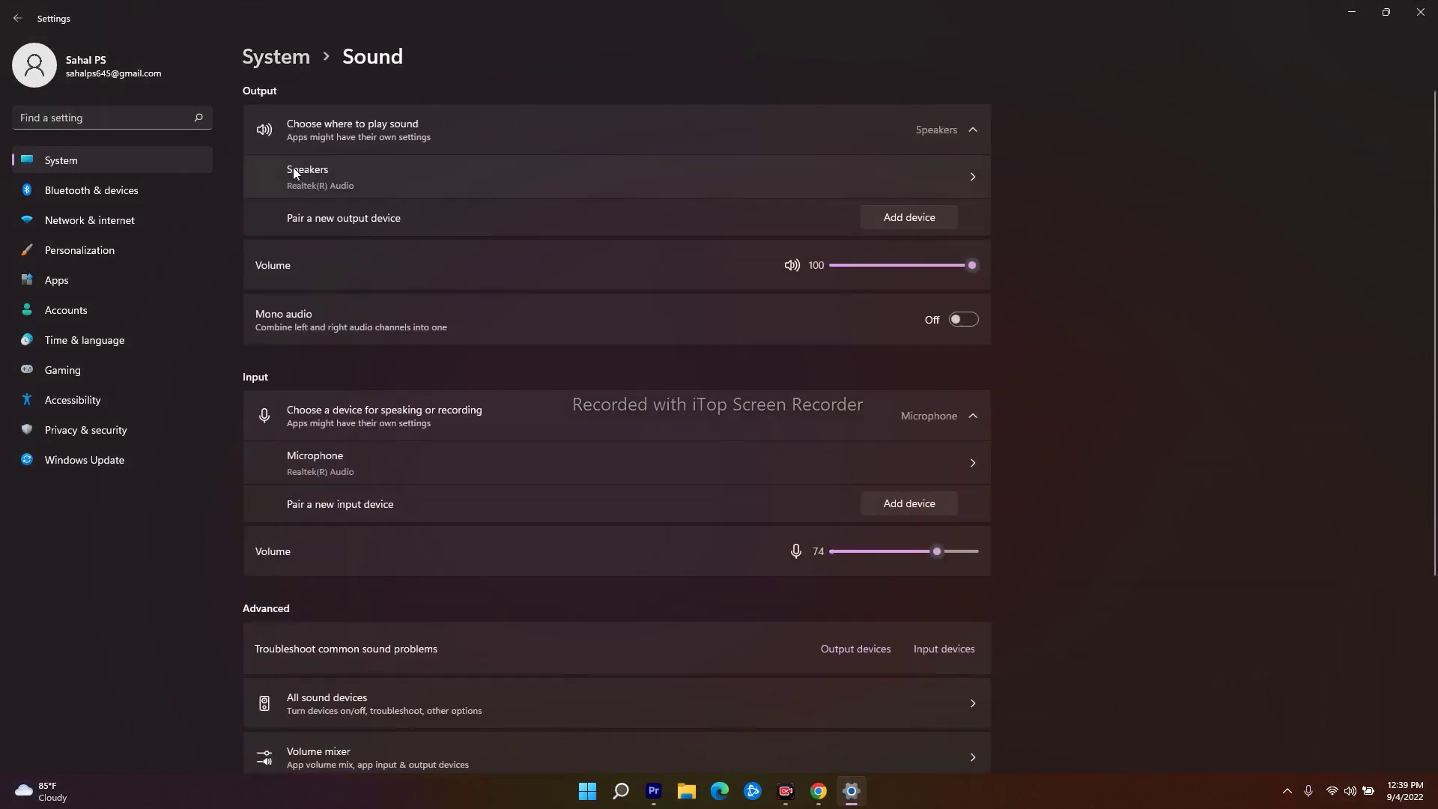
{"action": "left_click", "coordinate": [313, 168]}
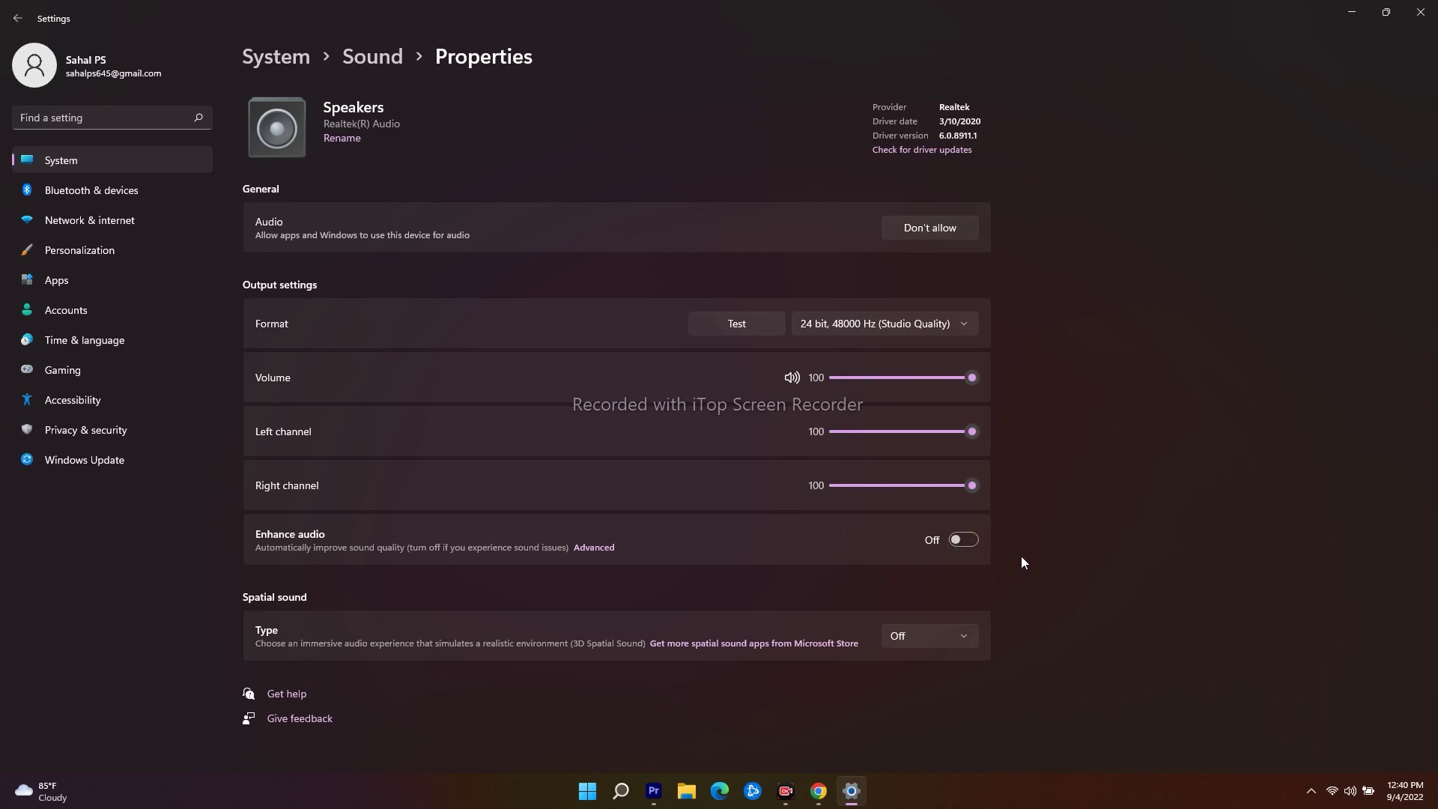
{"action": "left_click", "coordinate": [1421, 13]}
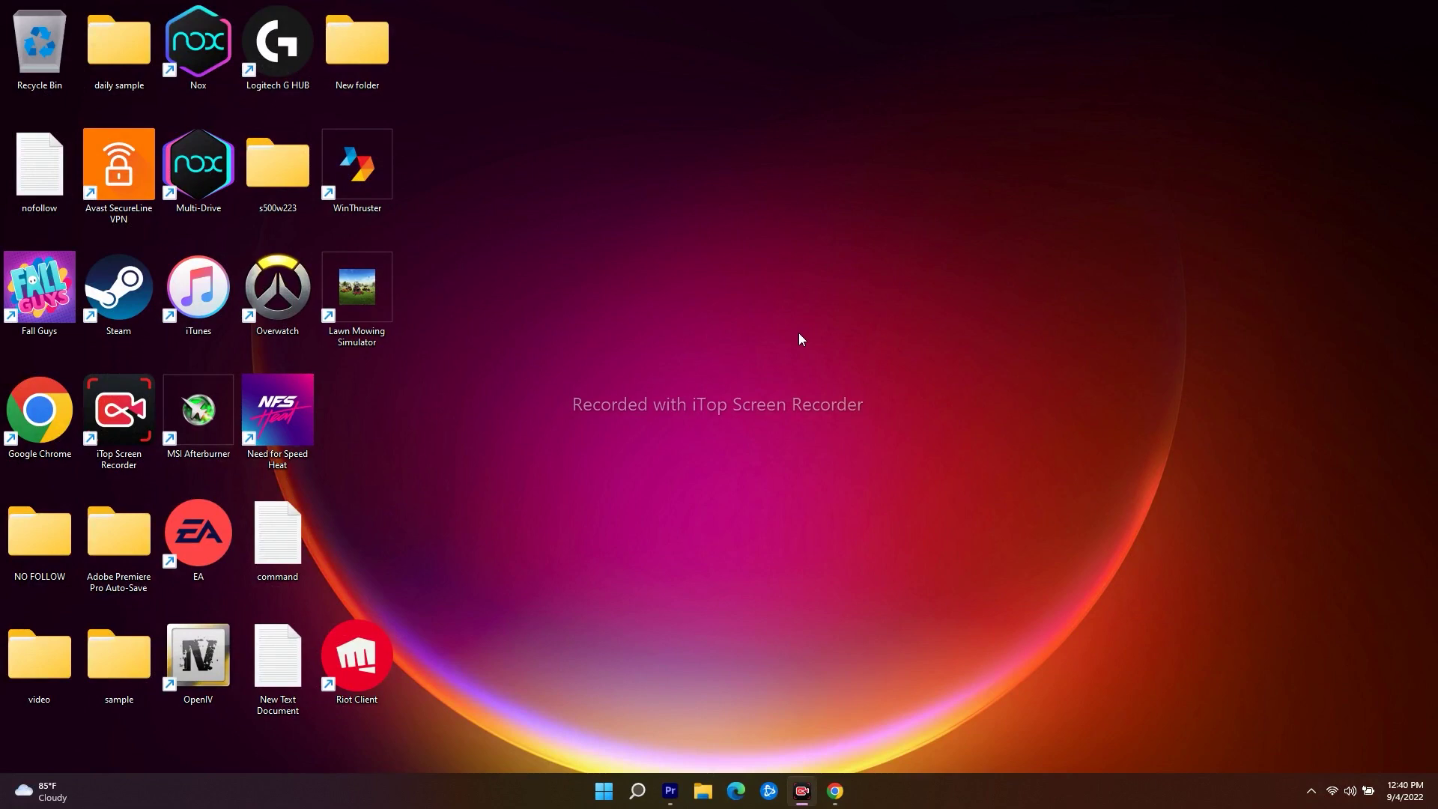
Launch the Services console by running services.msc from the Run box.
{"action": "key", "text": "super+r"}
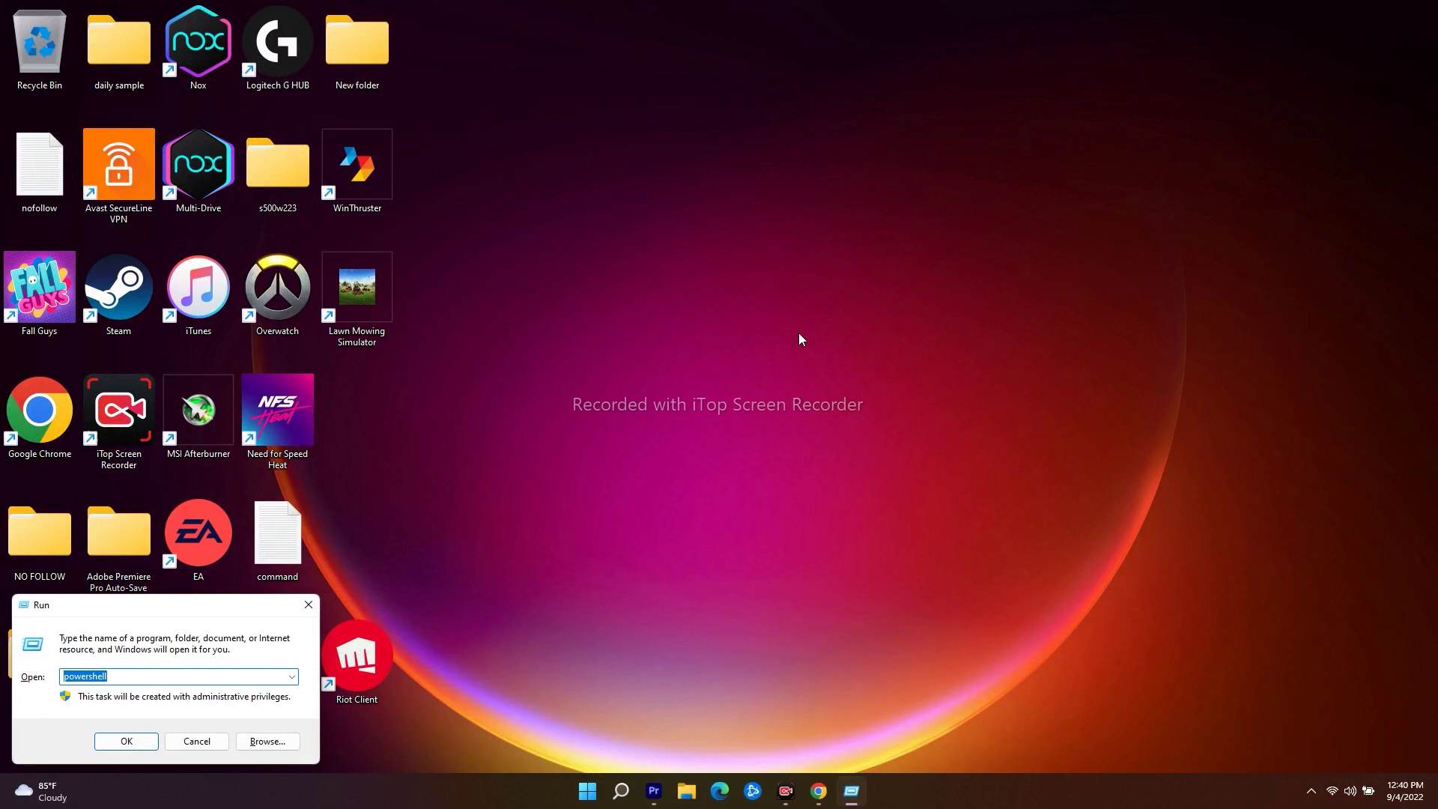
{"action": "key", "text": "BackSpace"}
{"action": "type", "text": "seri"}
{"action": "key", "text": "BackSpace"}
{"action": "key", "text": "Down"}
{"action": "key", "text": "Return"}
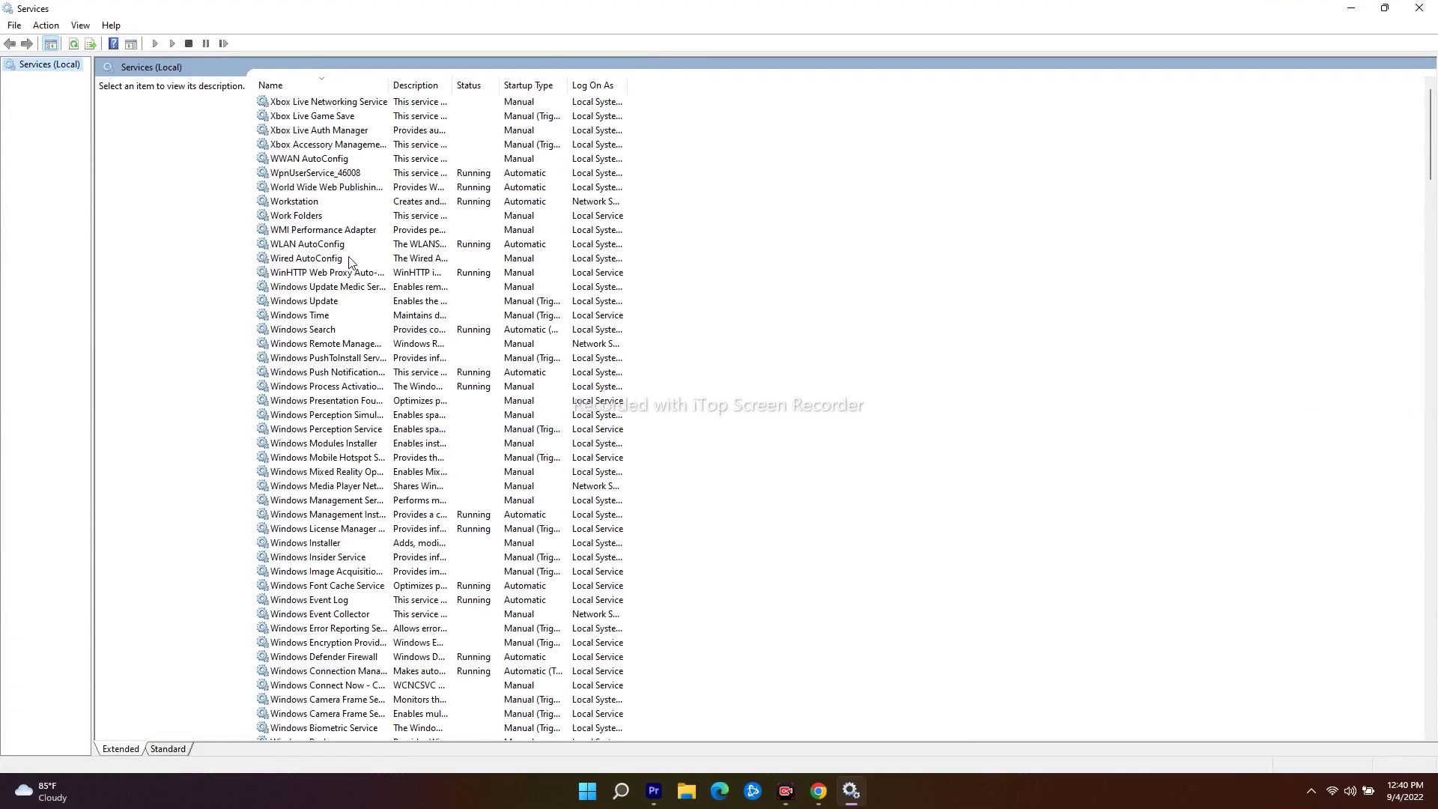
Bring up the Windows Audio service's actions menu, dismiss it, and close Services.
{"action": "scroll", "coordinate": [349, 261], "scroll_direction": "down", "scroll_amount": 5}
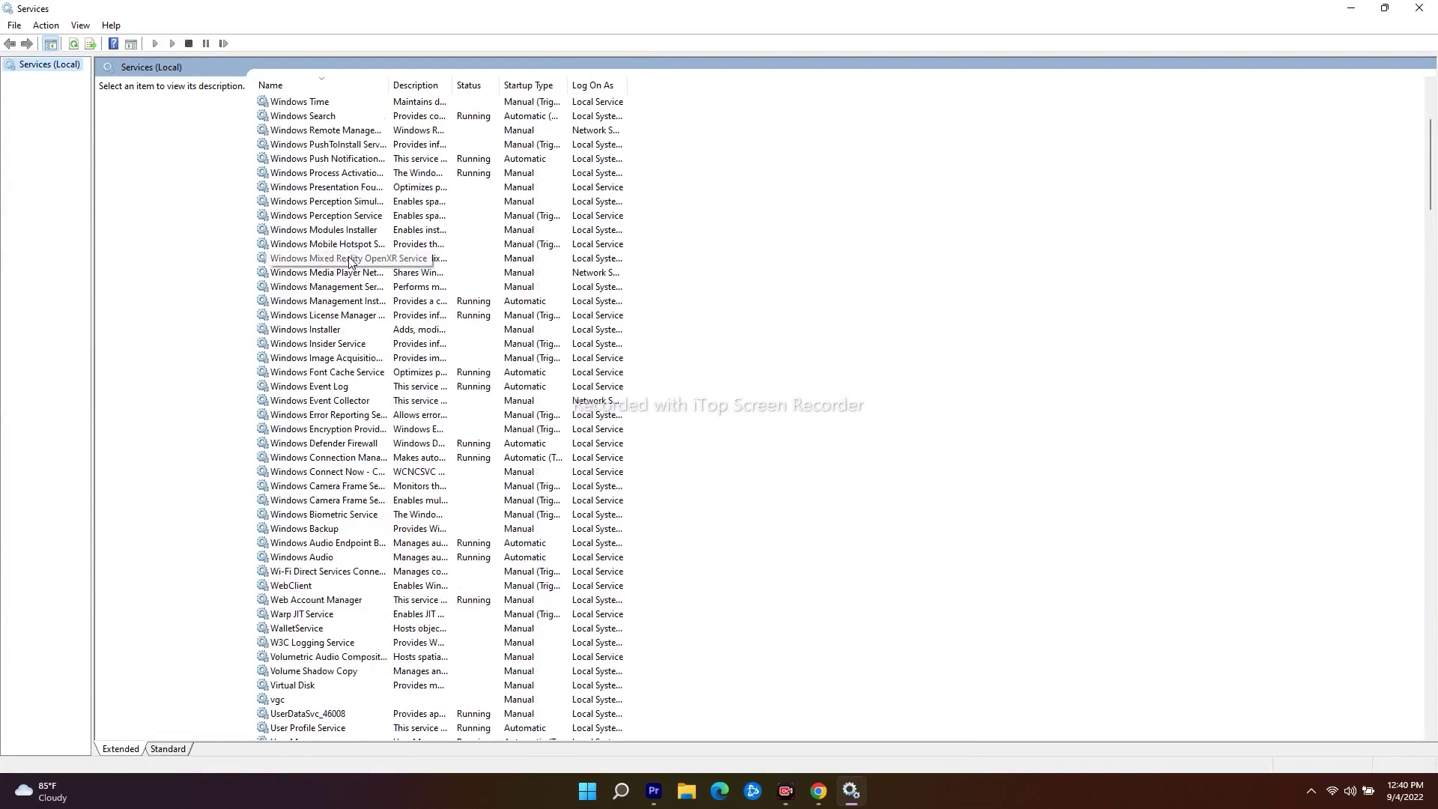
{"action": "left_click", "coordinate": [322, 560]}
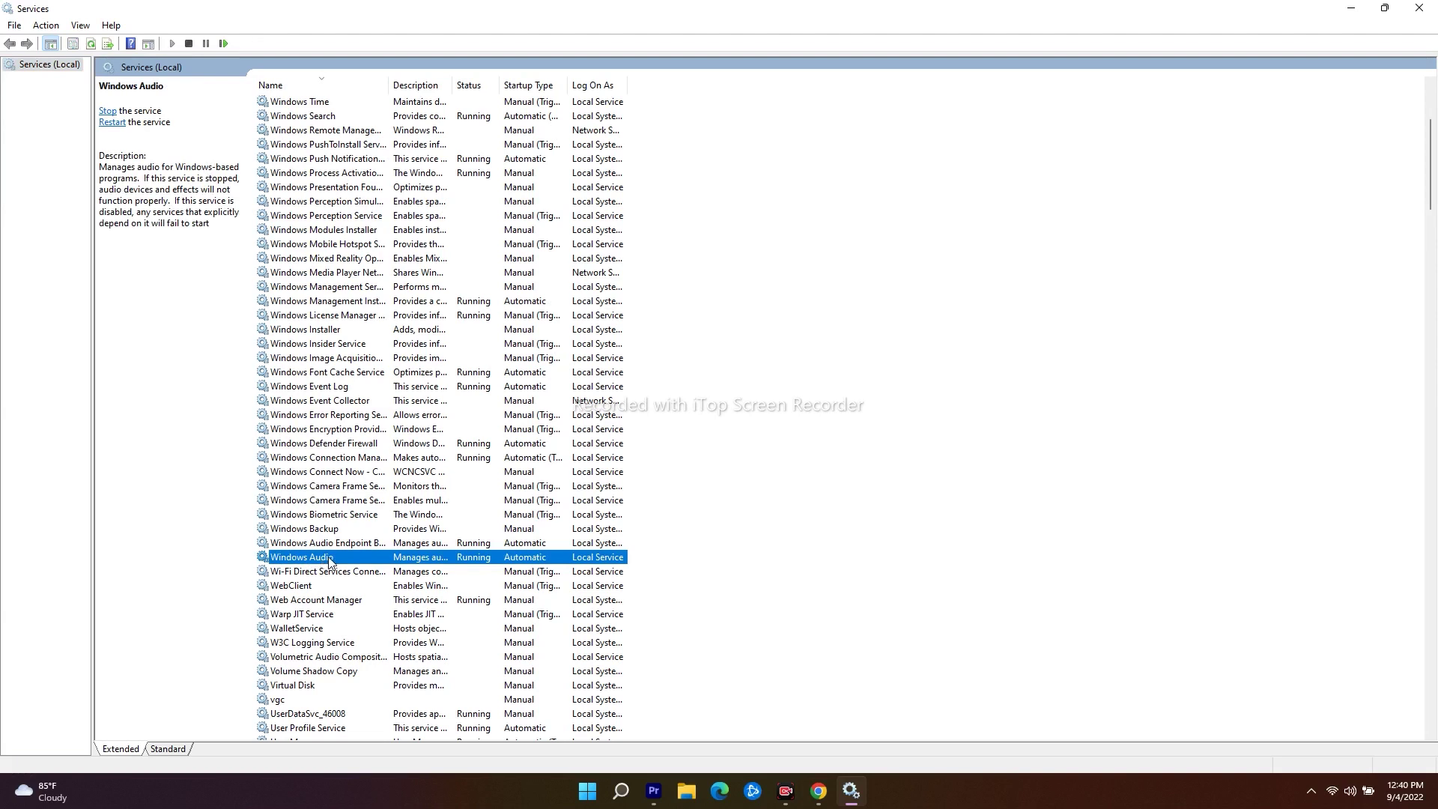
{"action": "right_click", "coordinate": [329, 562]}
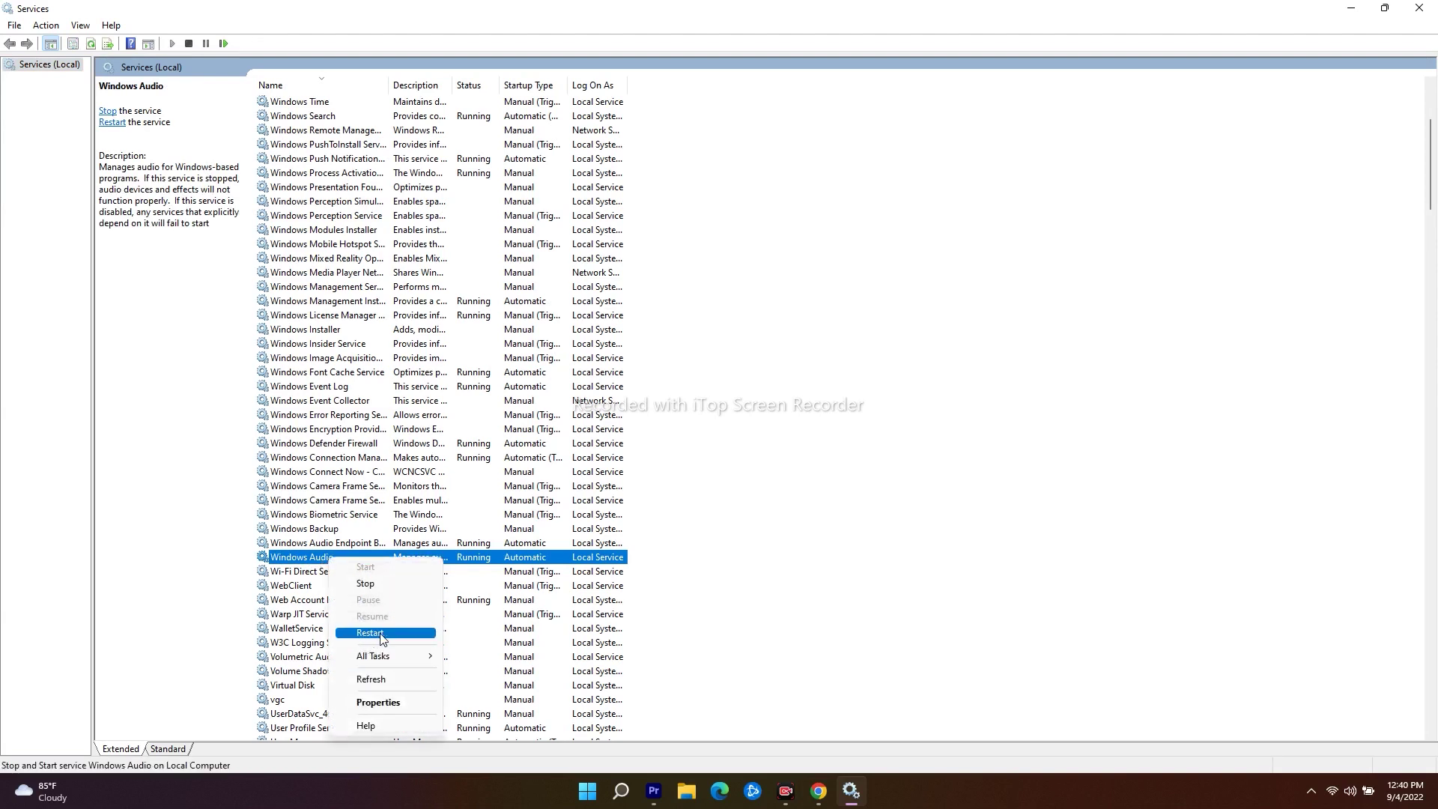
{"action": "left_click", "coordinate": [700, 578]}
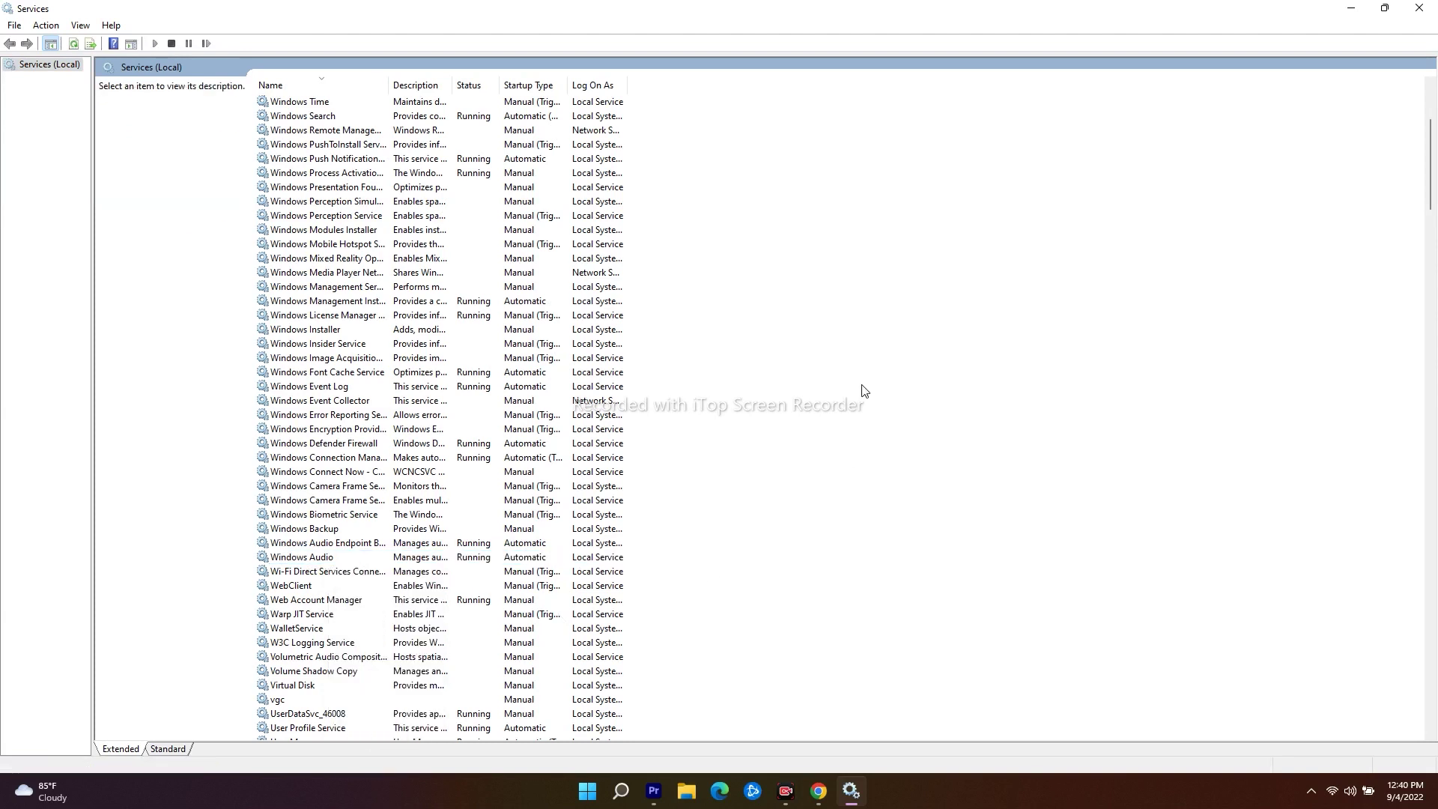
{"action": "left_click", "coordinate": [1422, 6]}
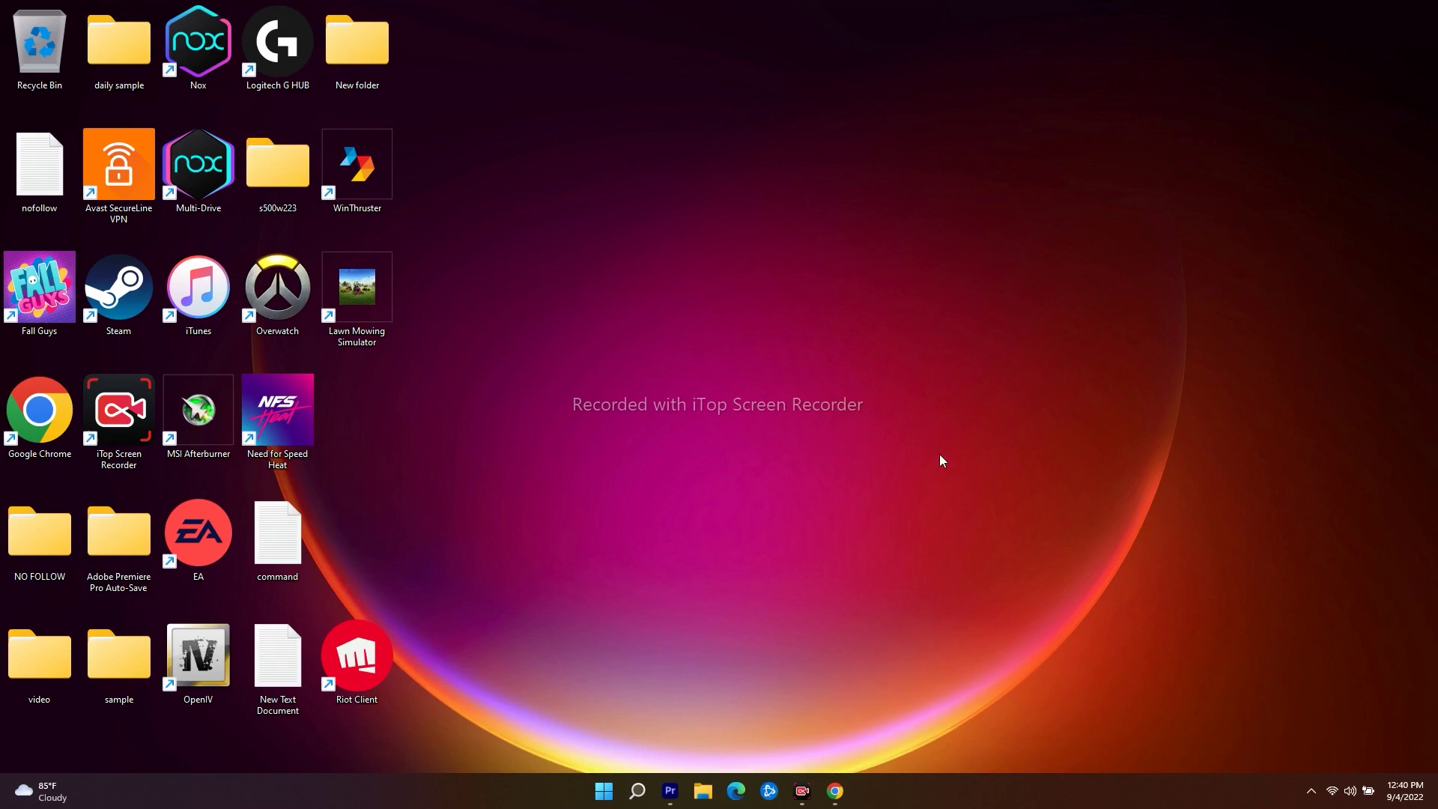
Reopen Settings from Quick Settings' gear and launch the classic Sound control panel from System › Sound.
{"action": "left_click", "coordinate": [1354, 796]}
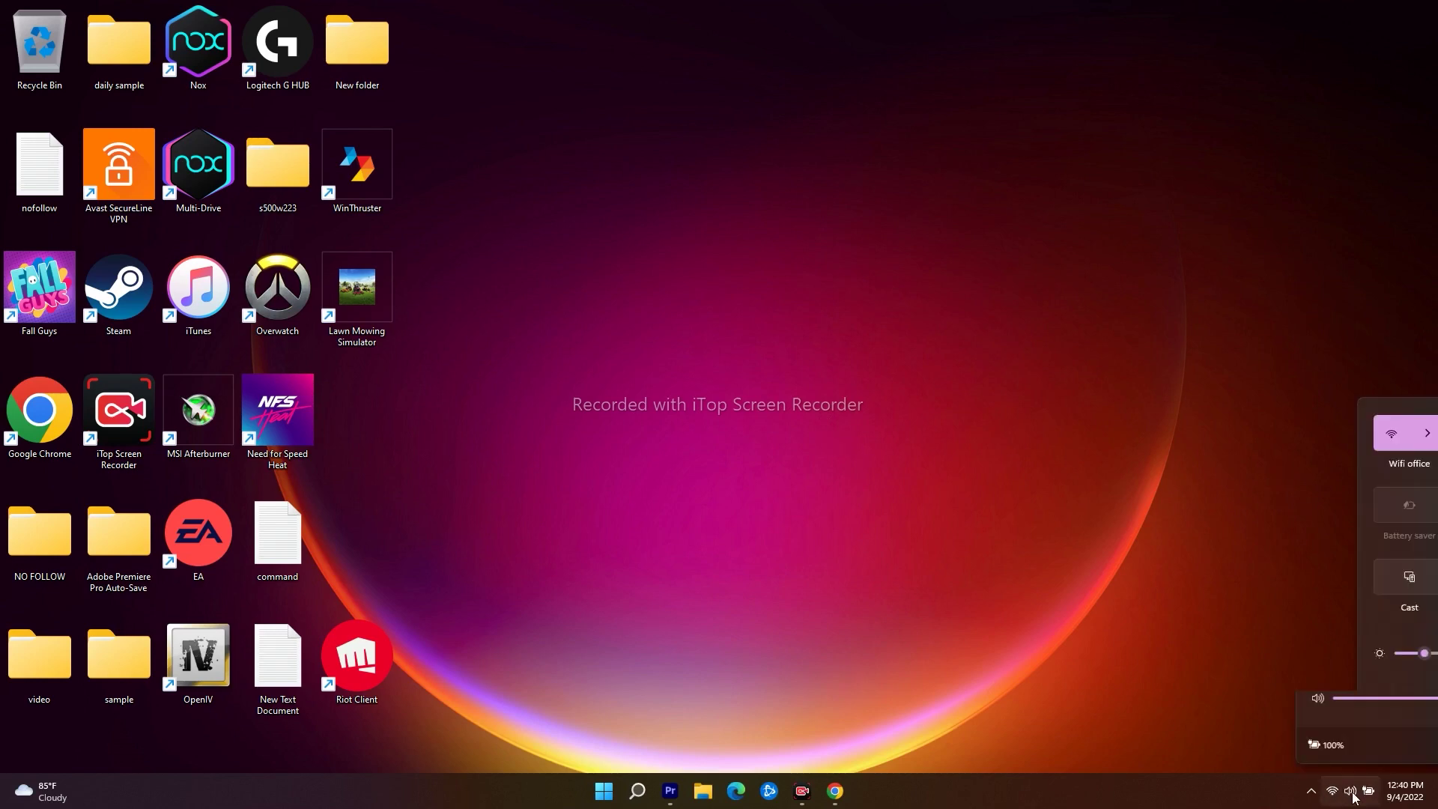
{"action": "left_click", "coordinate": [1410, 745]}
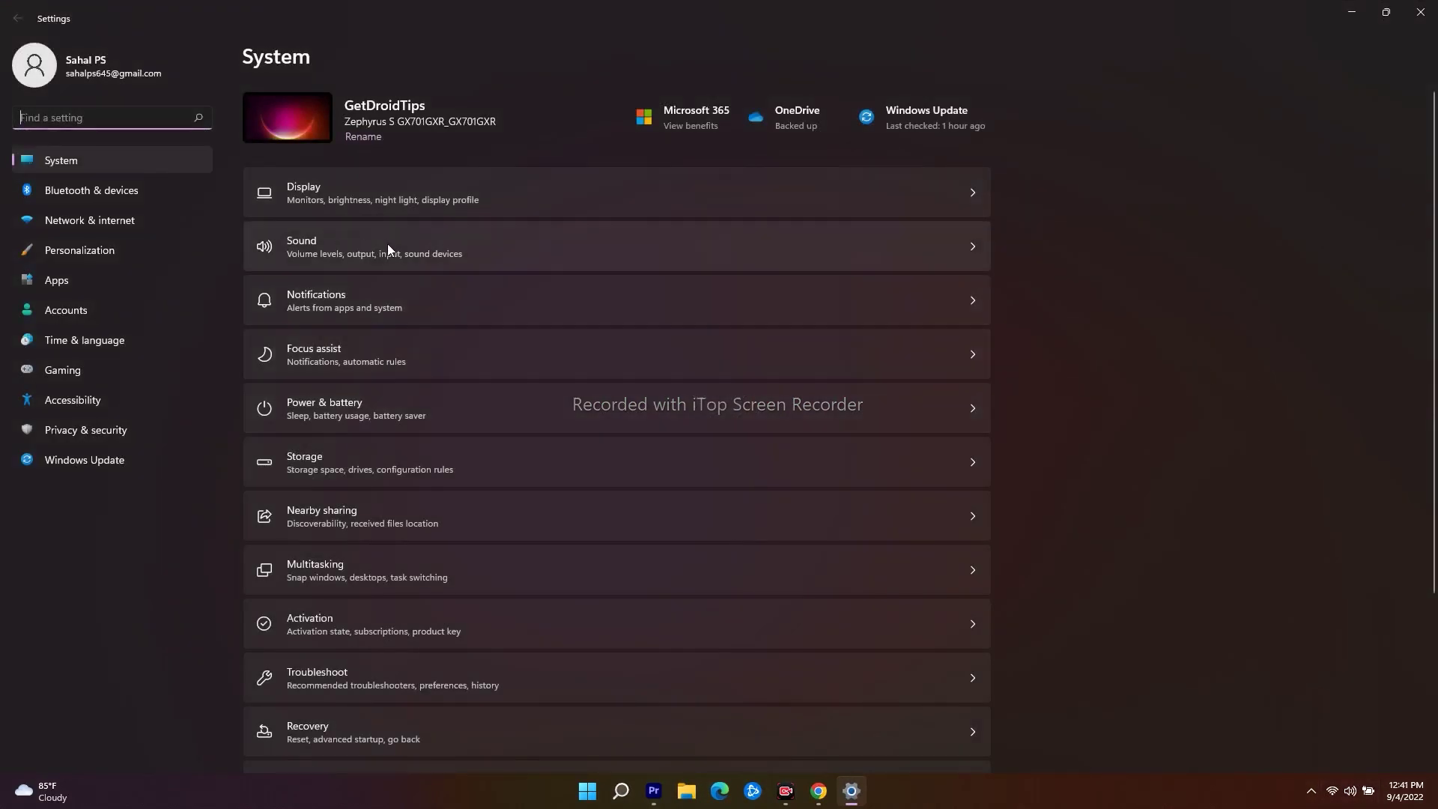
{"action": "left_click", "coordinate": [348, 237]}
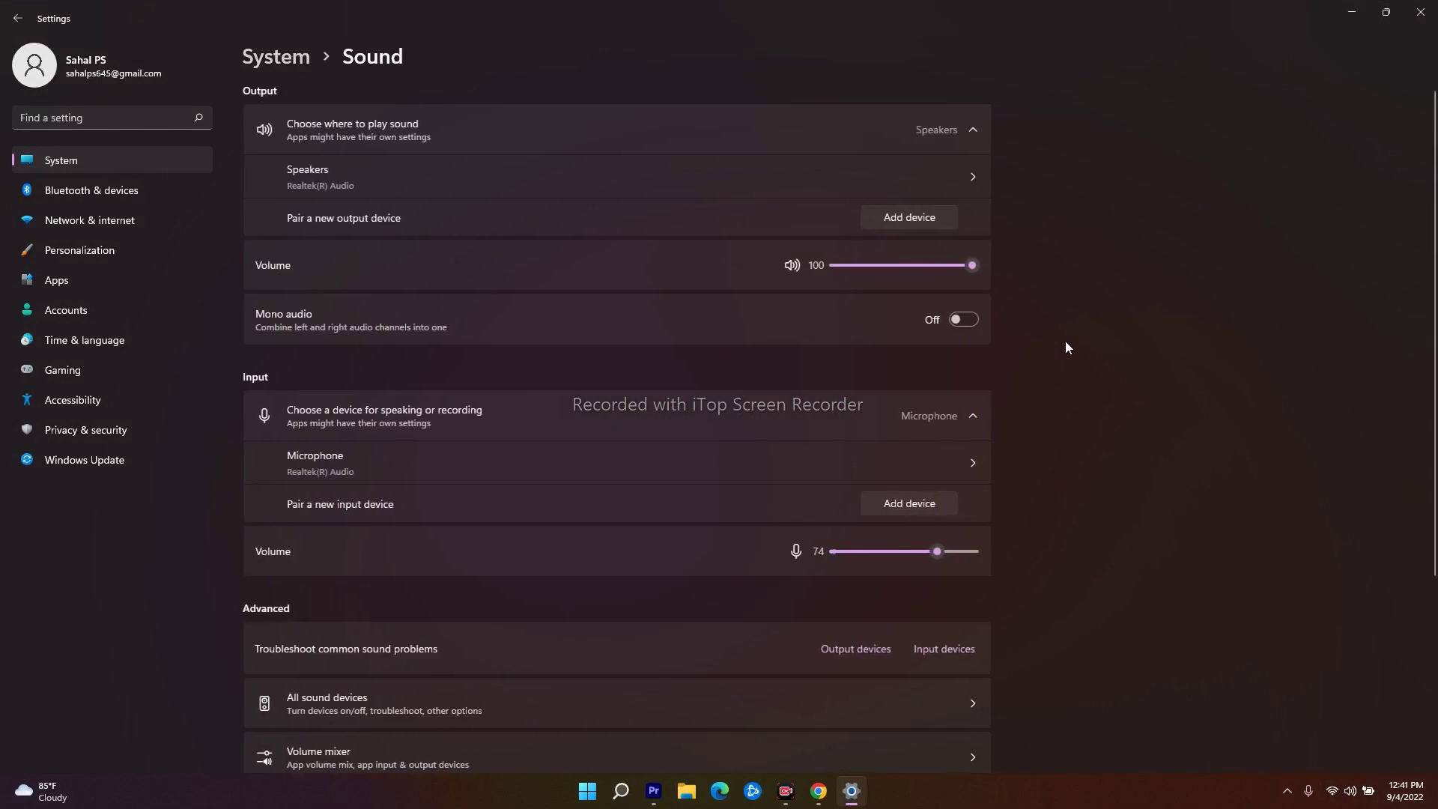
{"action": "scroll", "coordinate": [681, 393], "scroll_direction": "down", "scroll_amount": 3}
{"action": "scroll", "coordinate": [506, 609], "scroll_direction": "up", "scroll_amount": 3}
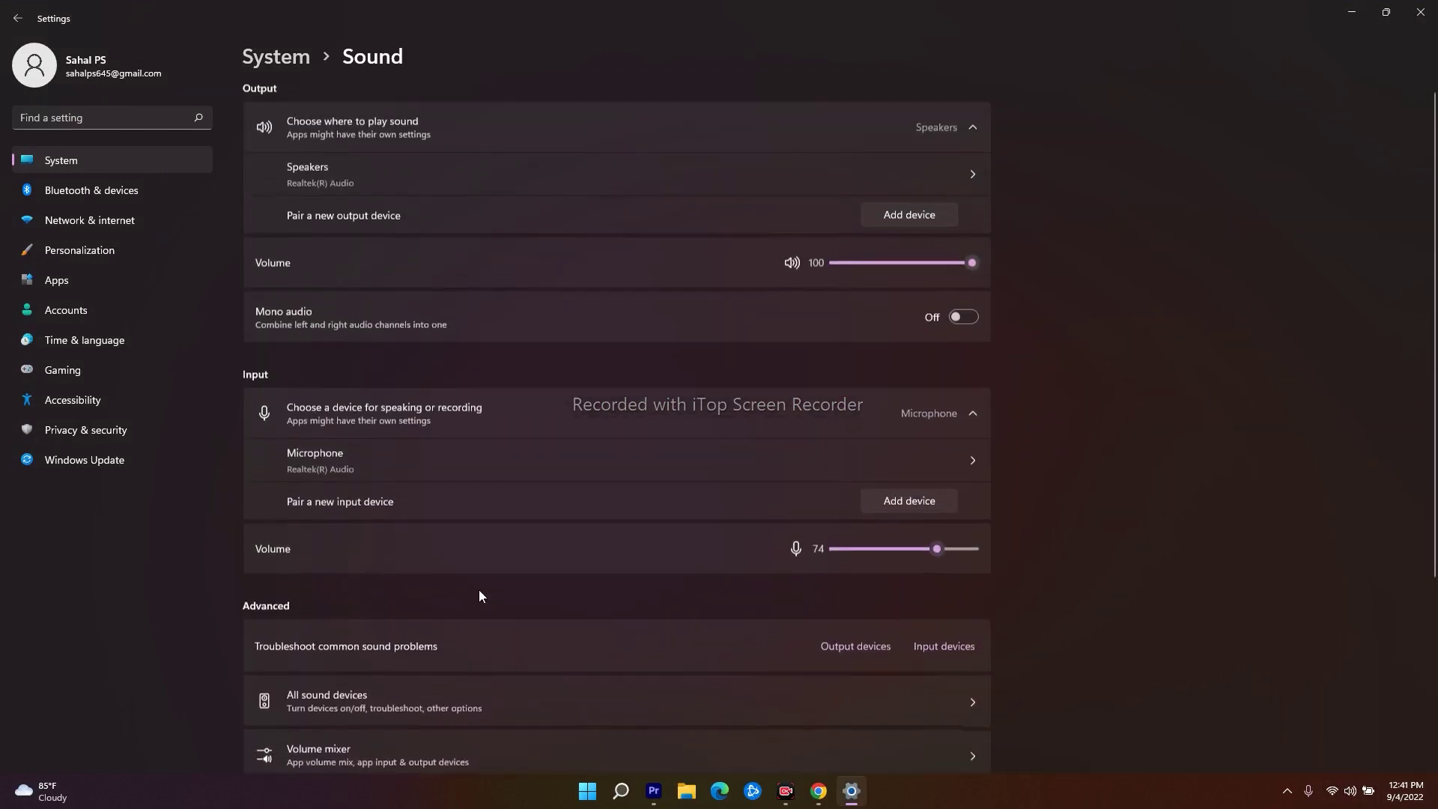
{"action": "scroll", "coordinate": [424, 550], "scroll_direction": "down", "scroll_amount": 3}
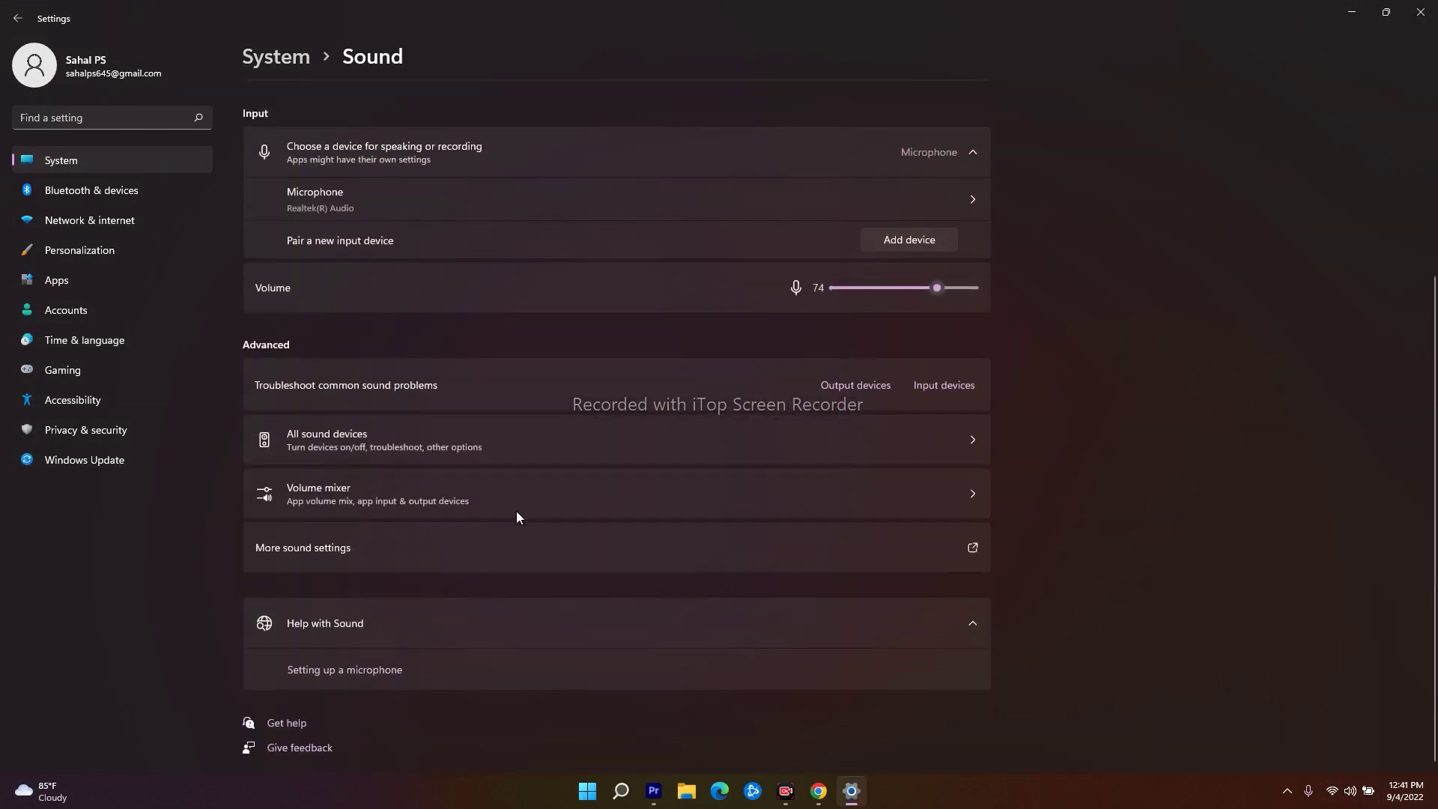
{"action": "left_click", "coordinate": [278, 550]}
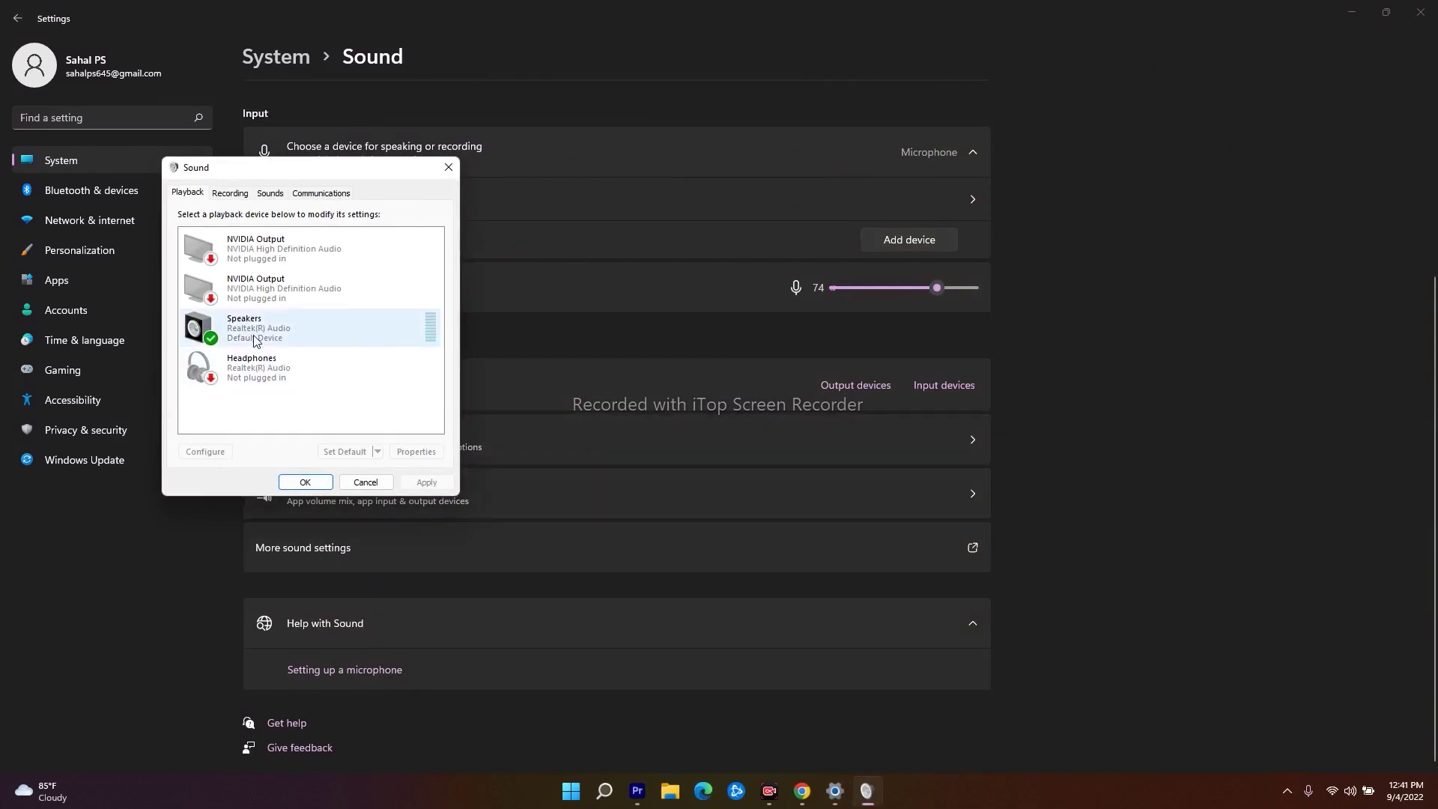
Open Speakers Properties, browse its Advanced, Spatial sound, Levels and General tabs, then close it.
{"action": "double_click", "coordinate": [233, 328]}
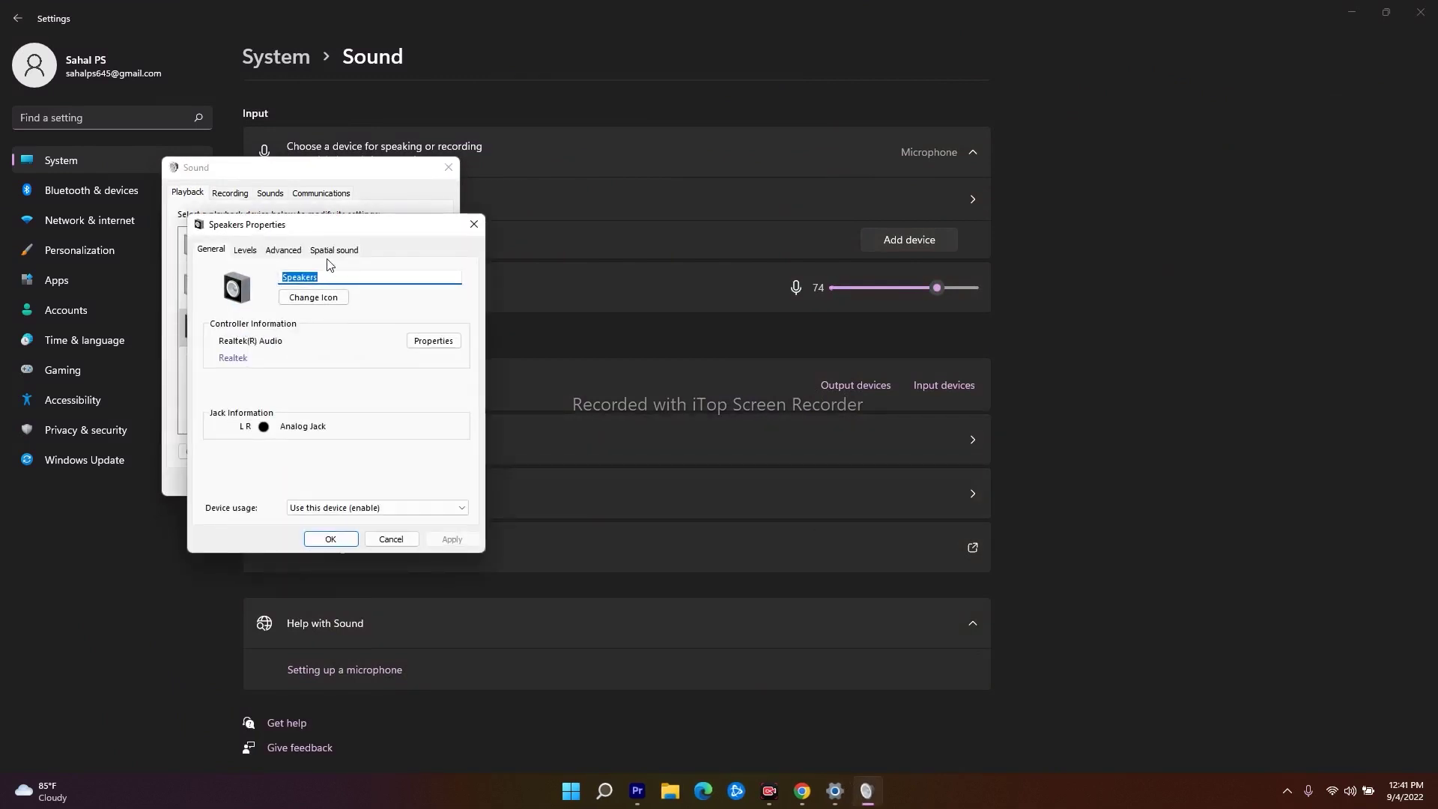
{"action": "left_click_drag", "start_coordinate": [311, 237], "coordinate": [555, 180]}
{"action": "left_click", "coordinate": [526, 192]}
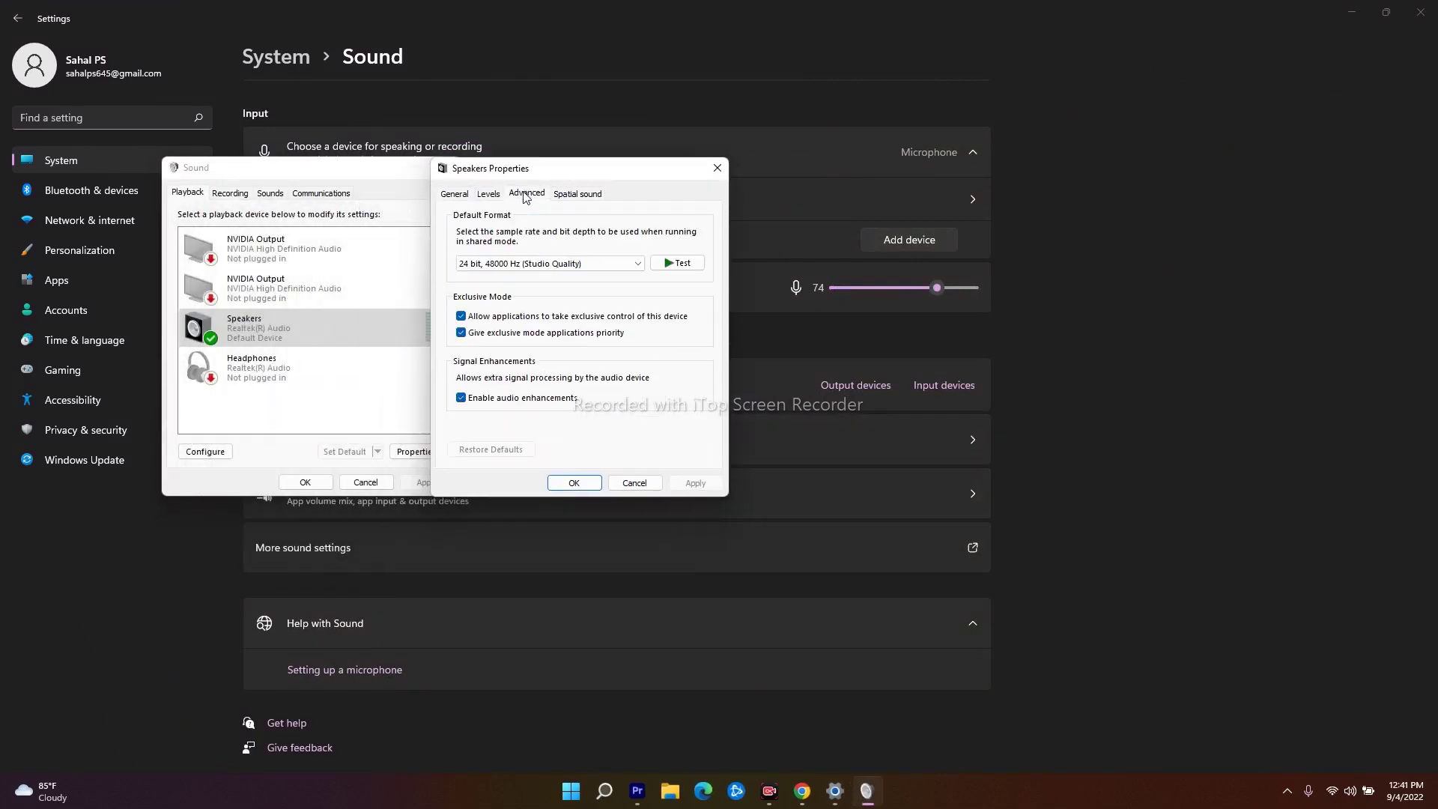
{"action": "left_click", "coordinate": [573, 194]}
{"action": "left_click", "coordinate": [491, 196]}
{"action": "left_click", "coordinate": [458, 195]}
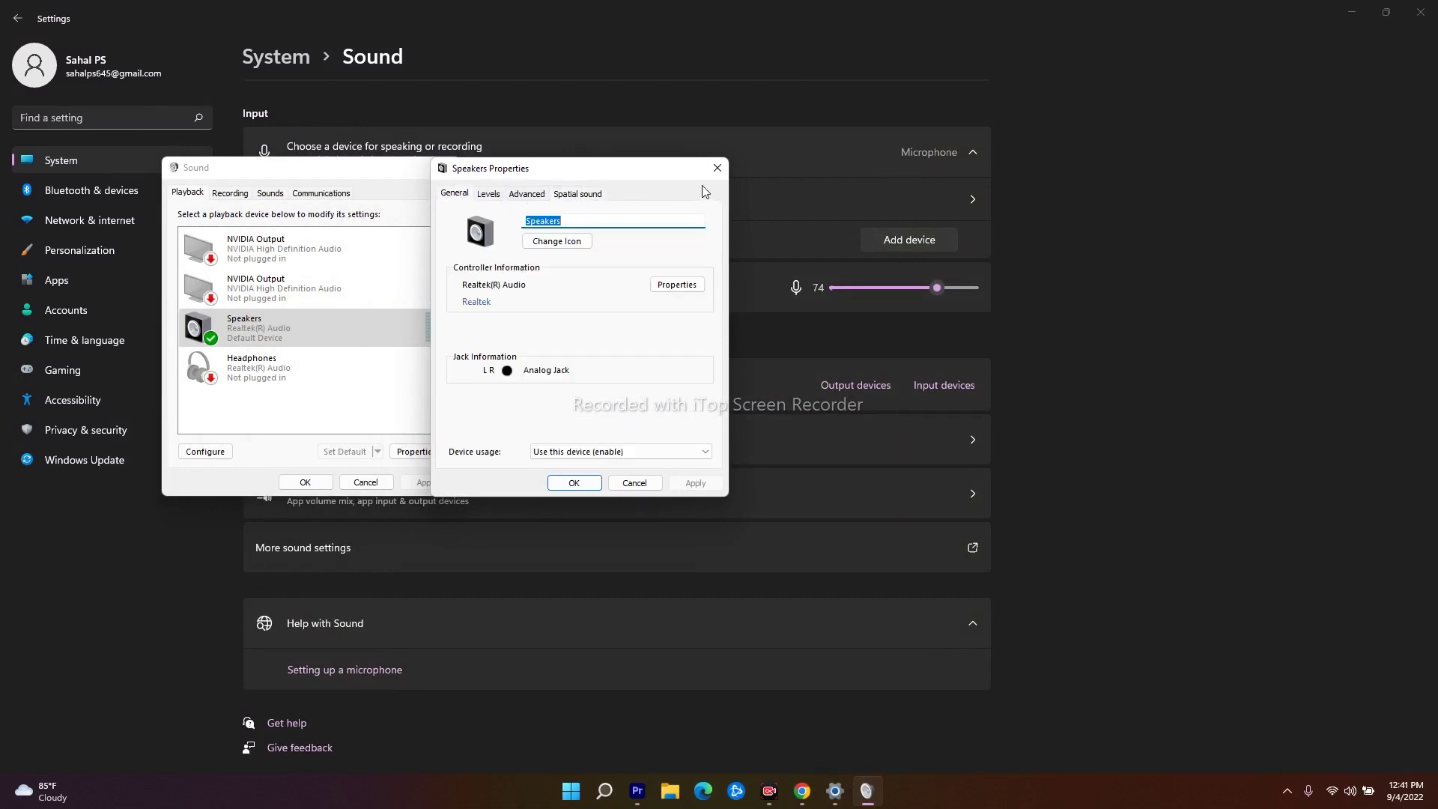
{"action": "left_click", "coordinate": [716, 171]}
Reopen Speakers Properties via right-click, recheck its tabs, close it, and view the Communications tab (80%).
{"action": "right_click", "coordinate": [274, 325]}
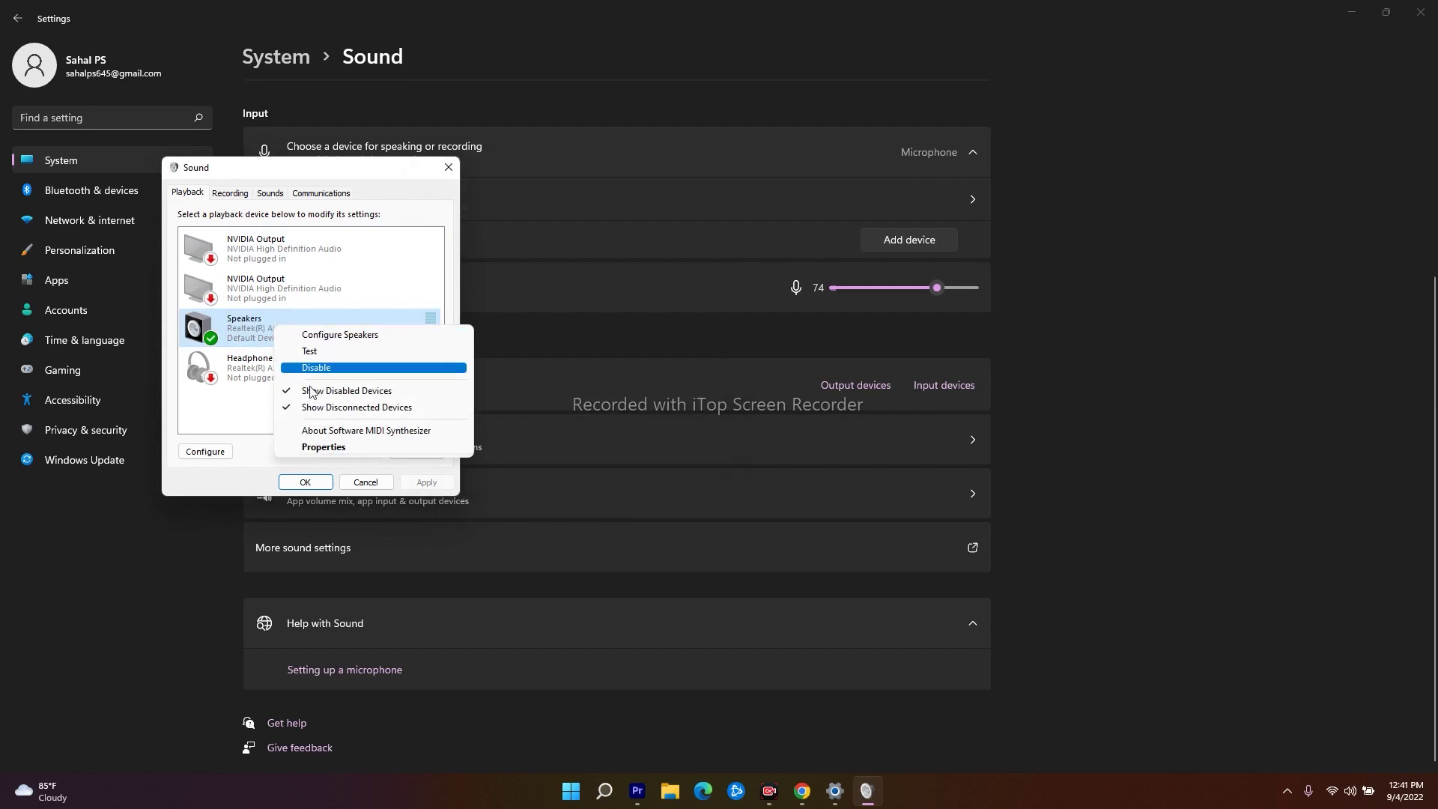
{"action": "left_click", "coordinate": [314, 447]}
{"action": "left_click_drag", "start_coordinate": [362, 273], "coordinate": [663, 132]}
{"action": "left_click", "coordinate": [590, 160]}
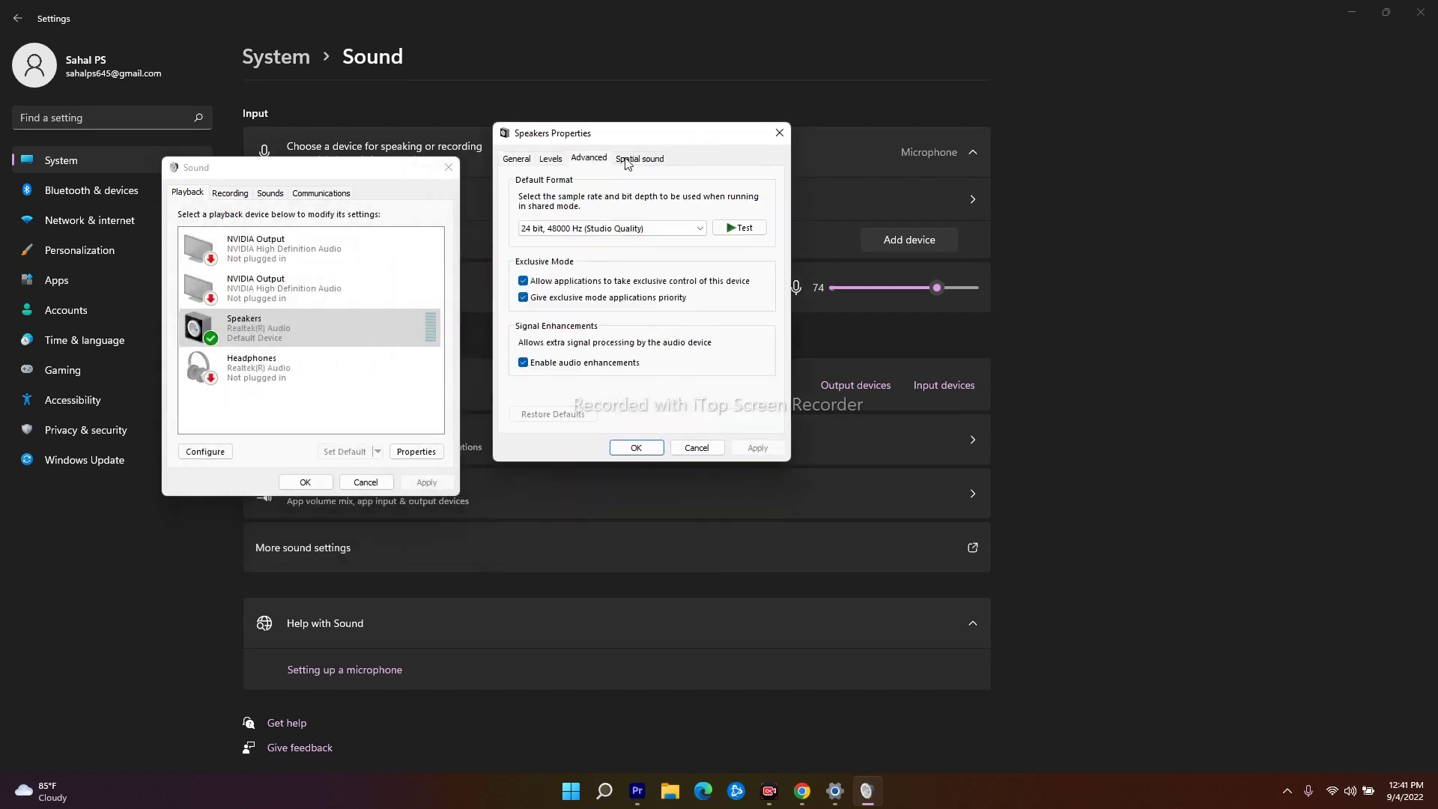
{"action": "left_click", "coordinate": [627, 159]}
{"action": "left_click", "coordinate": [550, 159]}
{"action": "left_click", "coordinate": [514, 159]}
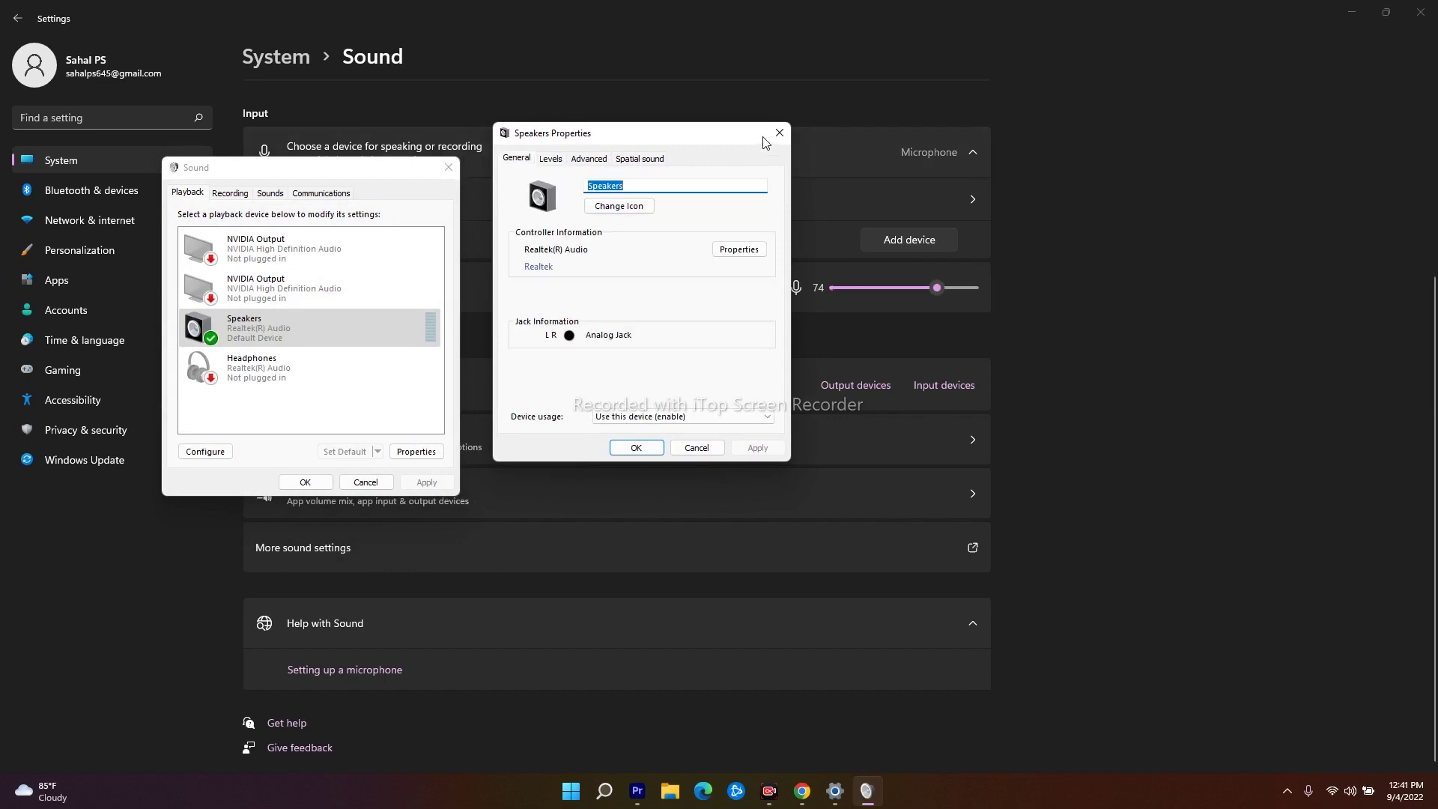
{"action": "left_click", "coordinate": [585, 159]}
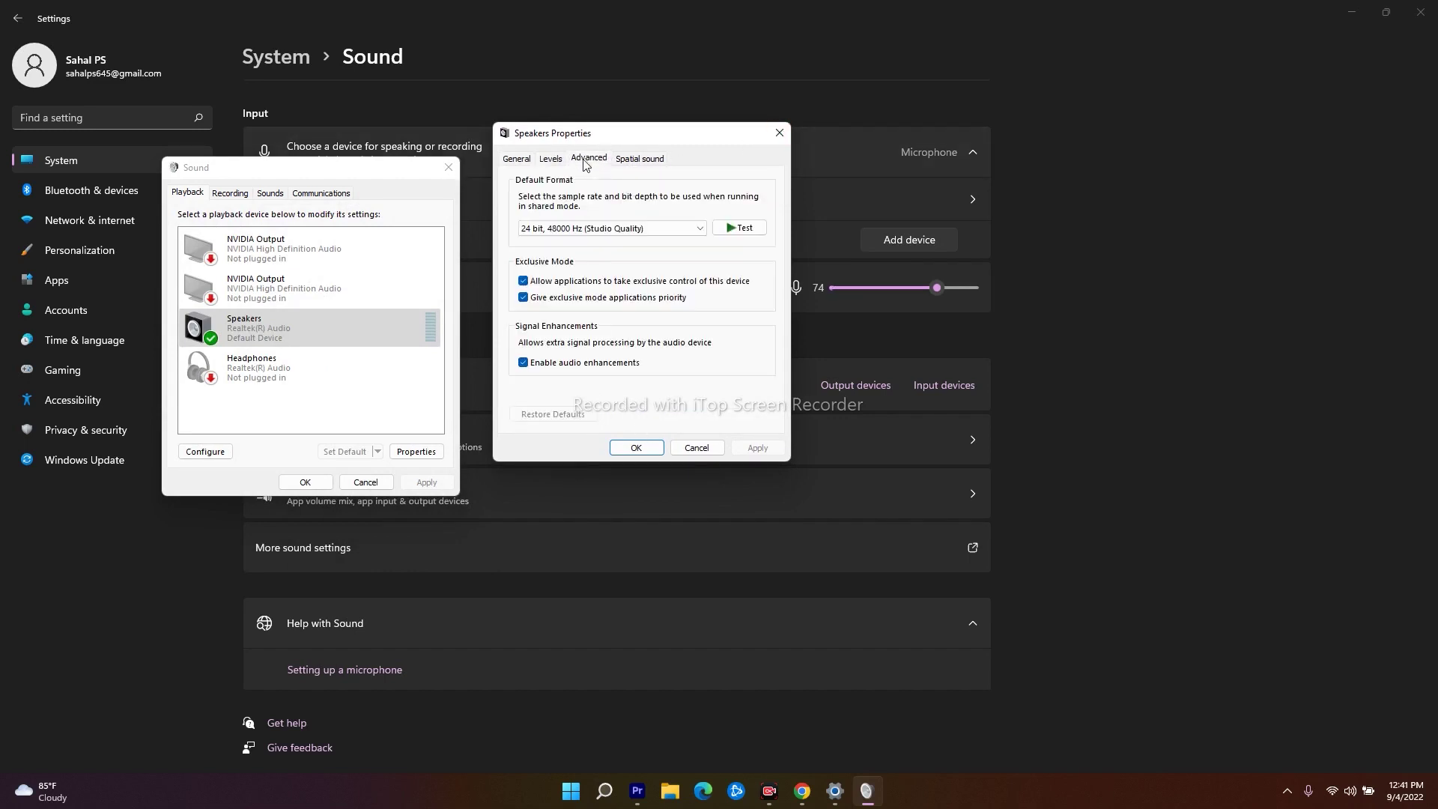
{"action": "left_click", "coordinate": [639, 159]}
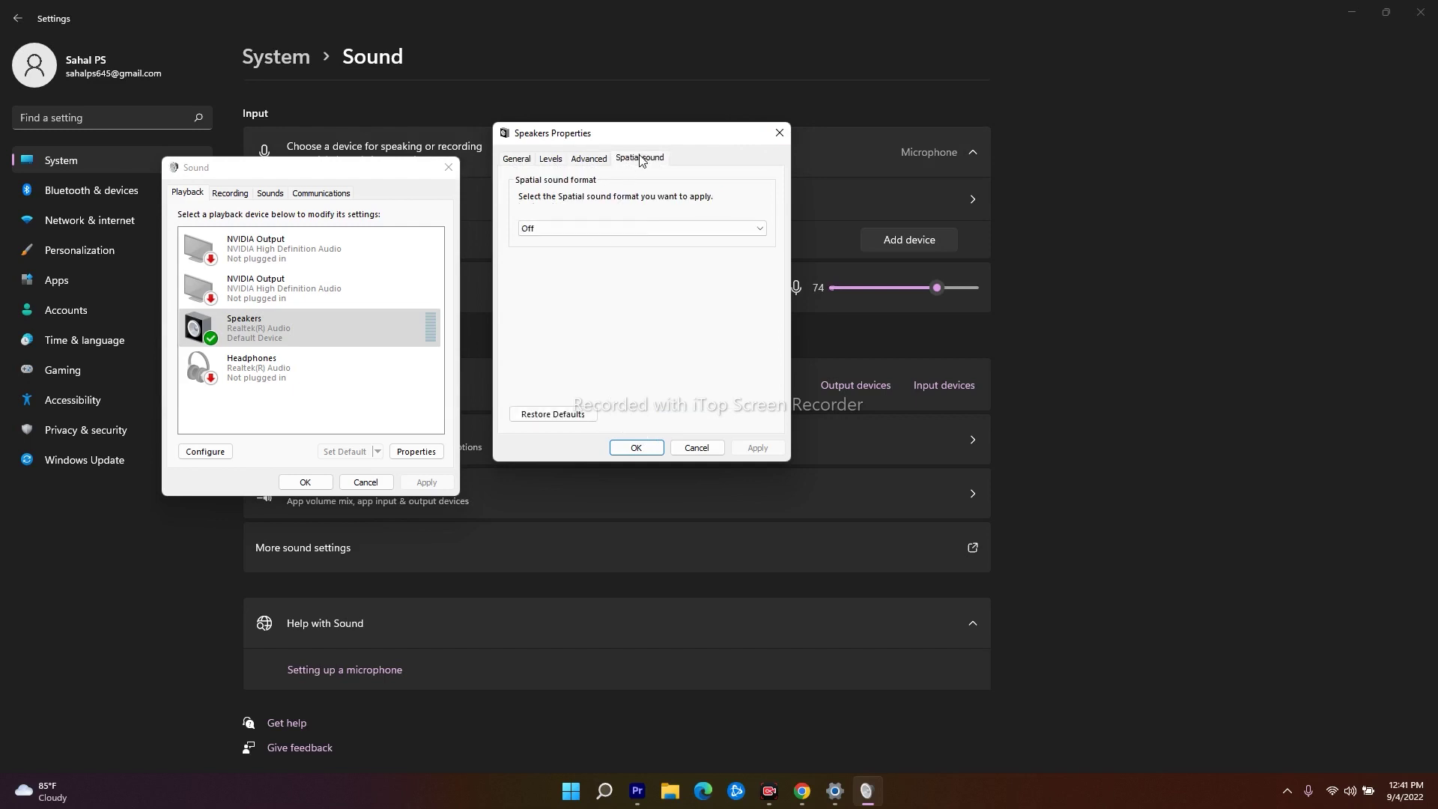
{"action": "left_click", "coordinate": [779, 133]}
{"action": "left_click", "coordinate": [336, 194]}
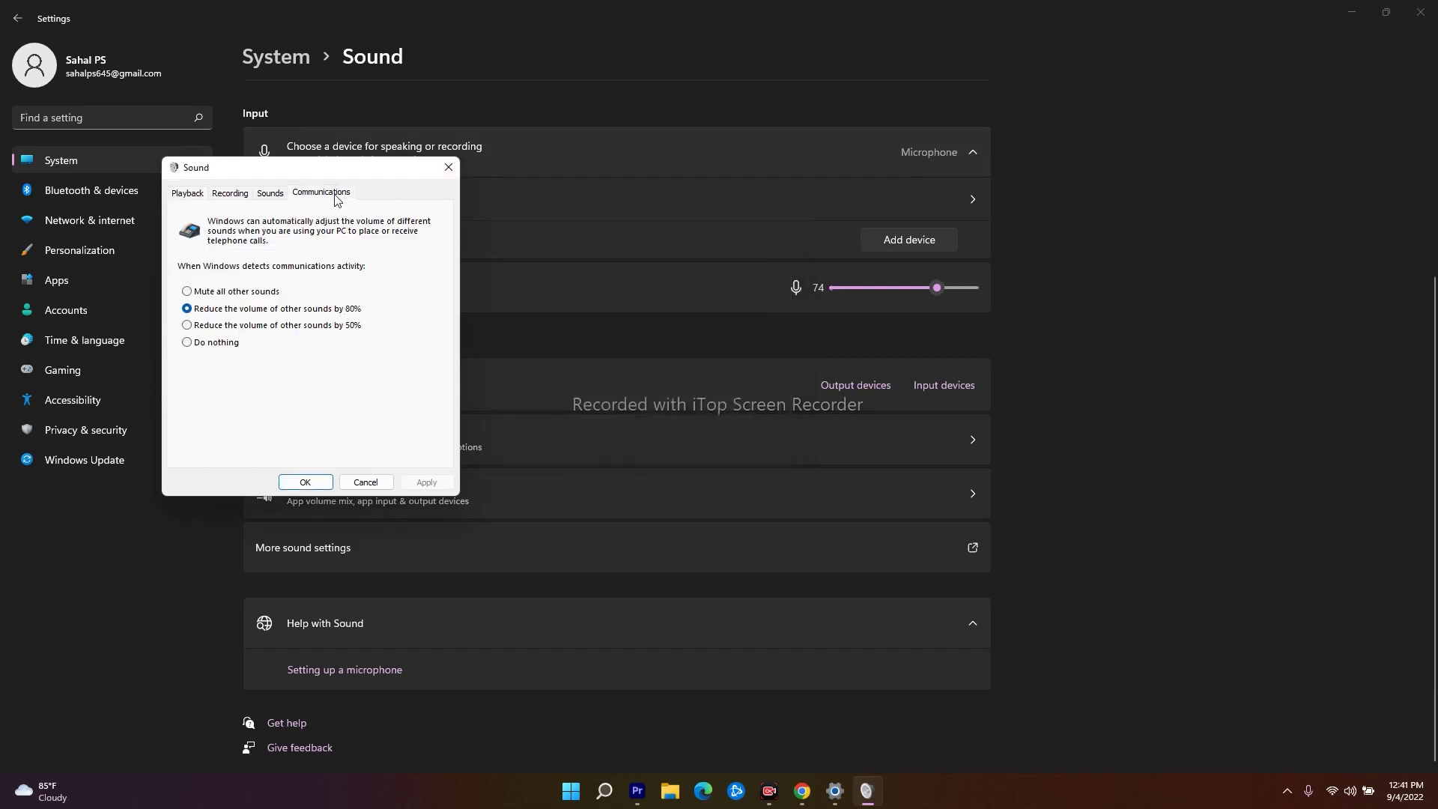
Look through the Recording, Playback and Communications tabs, then close Settings.
{"action": "left_click", "coordinate": [240, 195]}
{"action": "left_click", "coordinate": [182, 196]}
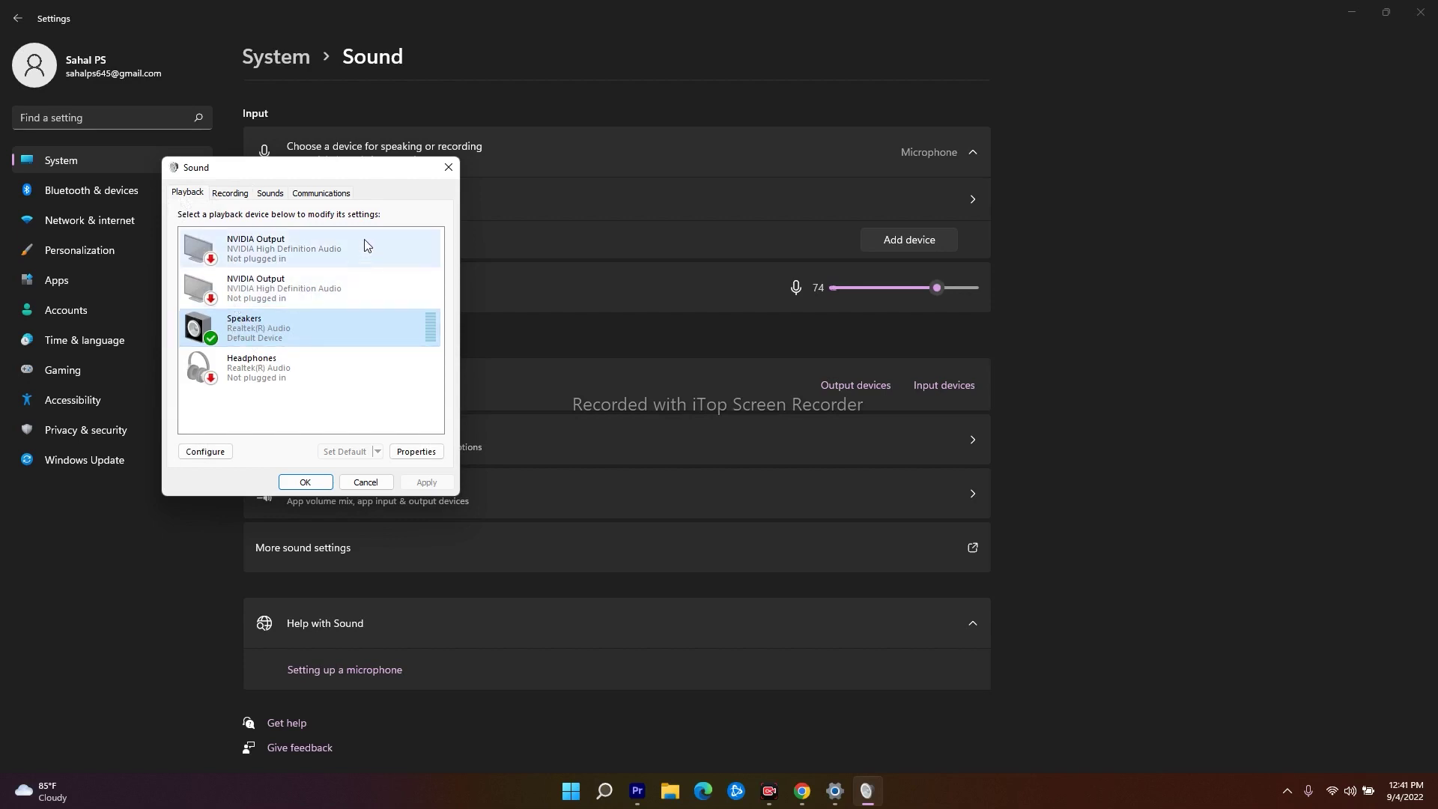
{"action": "left_click", "coordinate": [343, 194]}
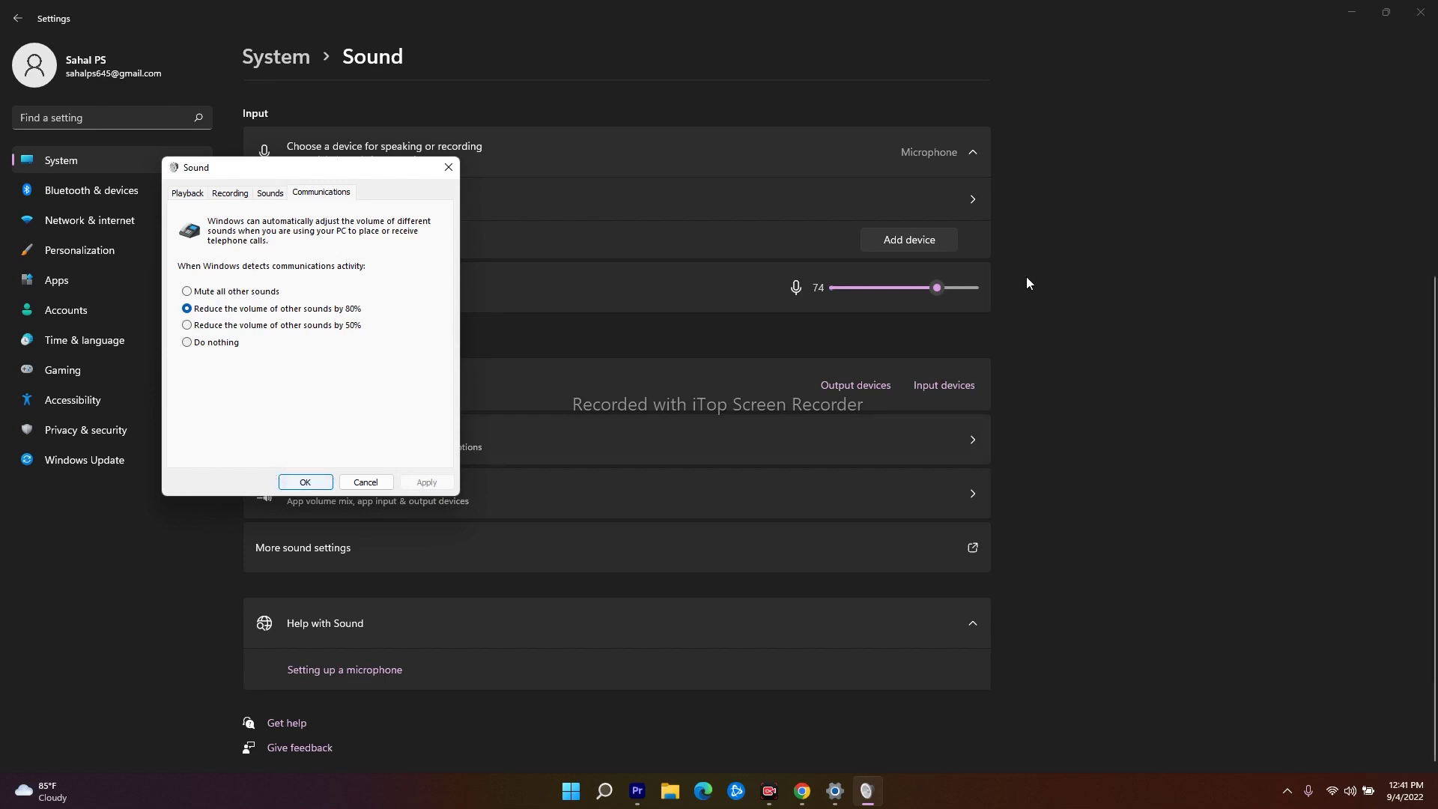
{"action": "left_click", "coordinate": [1421, 12]}
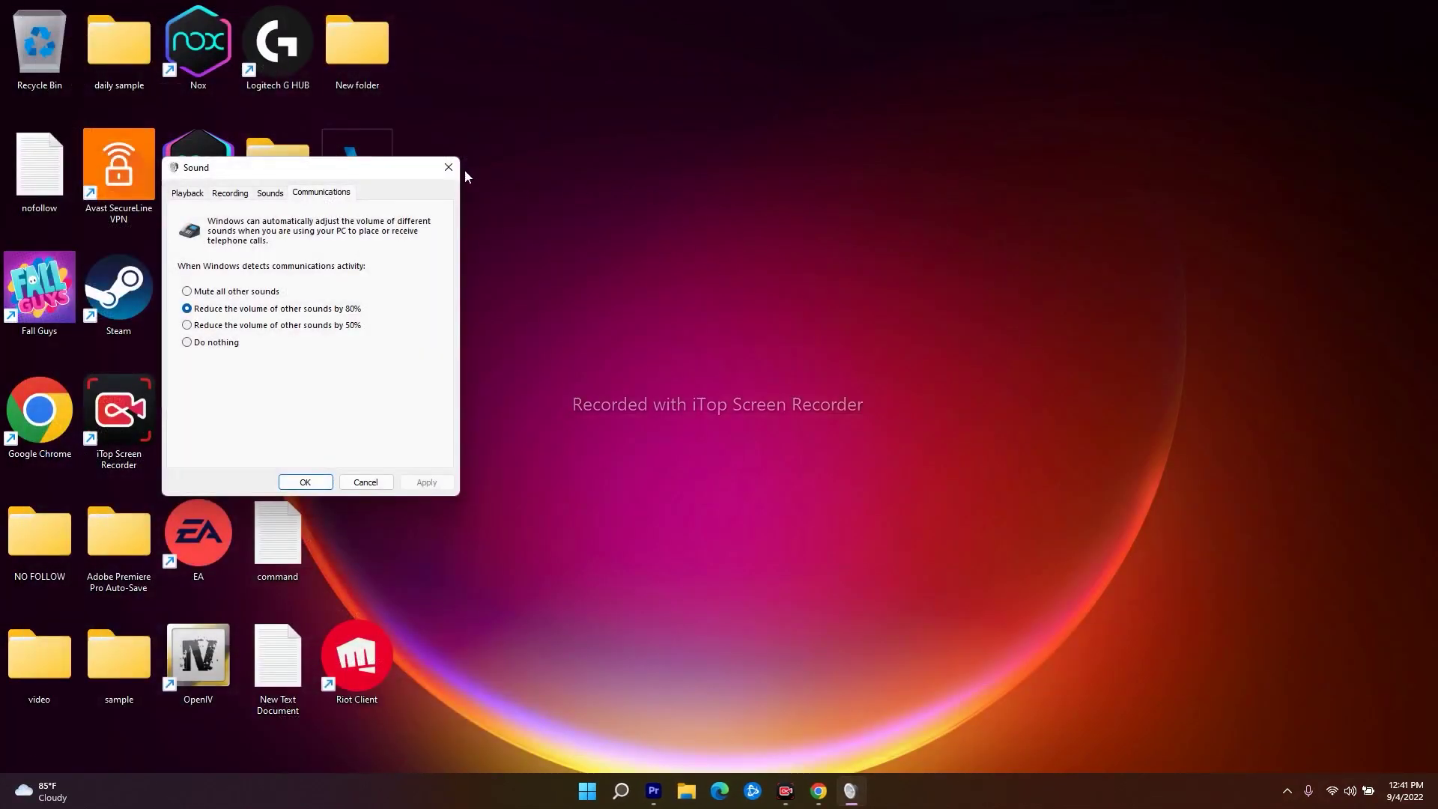